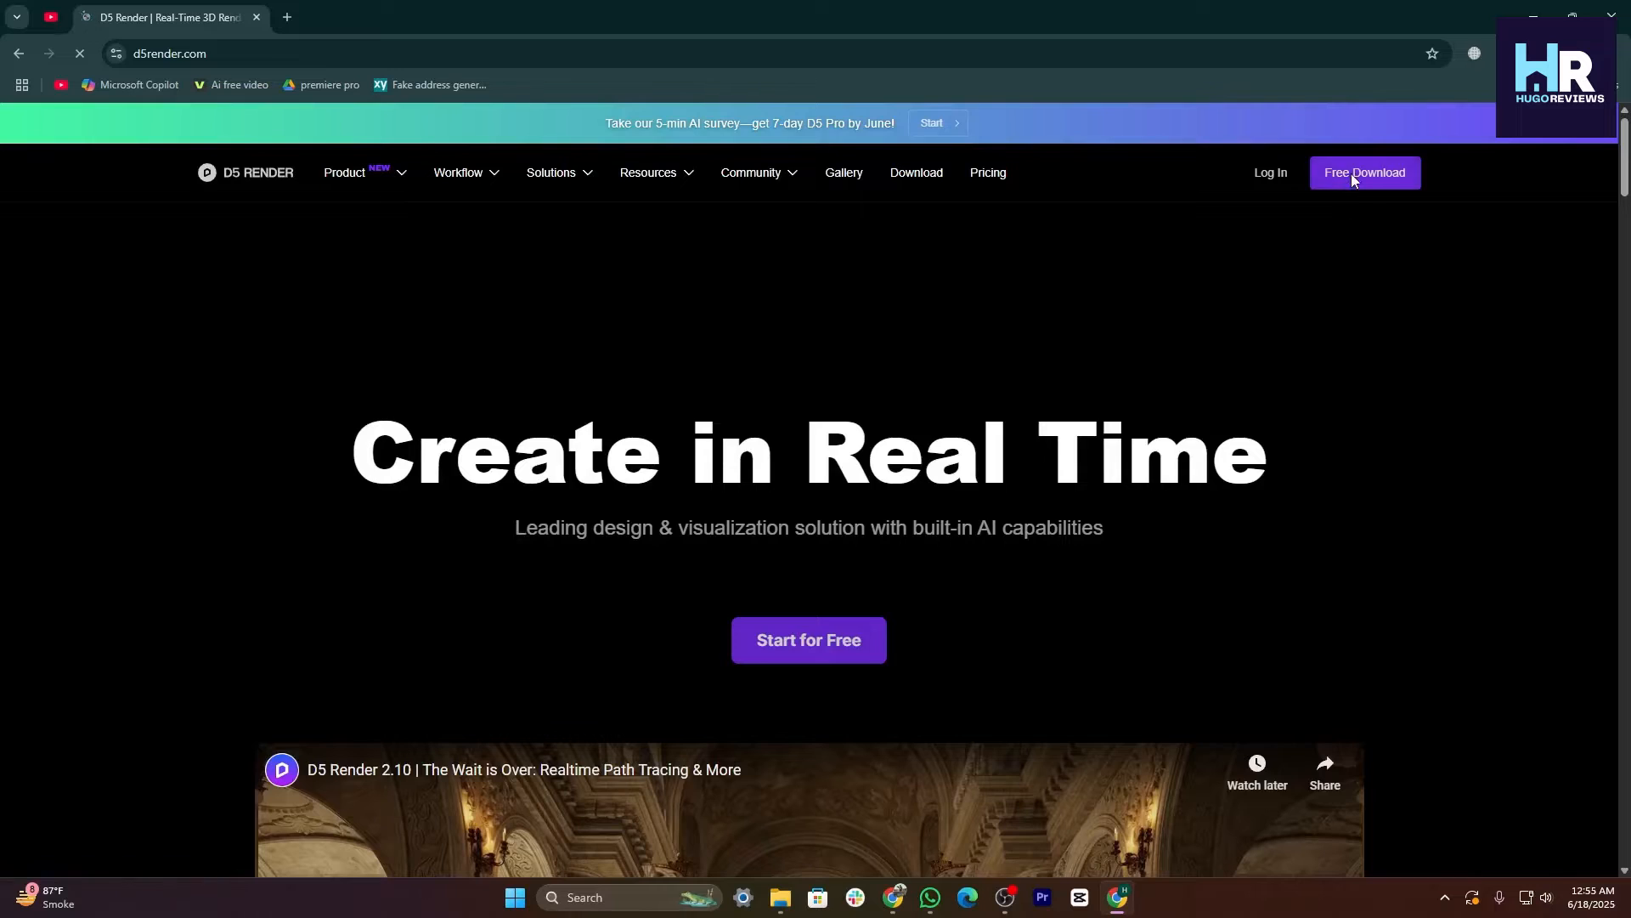
- Download the D5_Render_Setup_2.10.2 installer to Downloads and install D5 Render, agreeing to the privacy policy and service agreement
click(1353, 176)
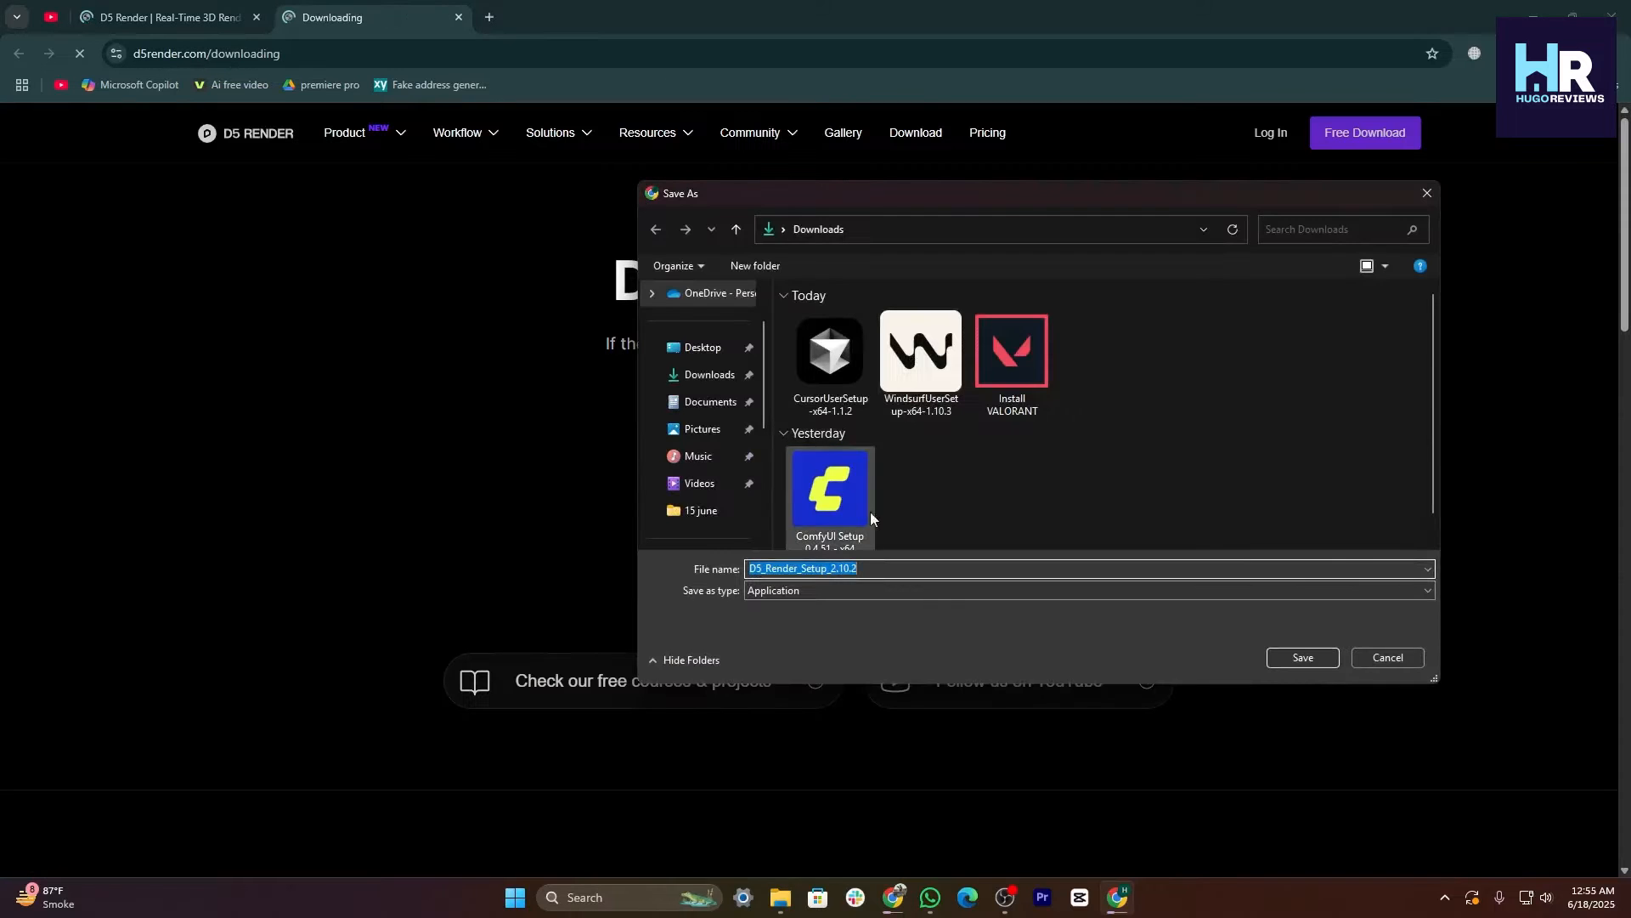
click(1313, 659)
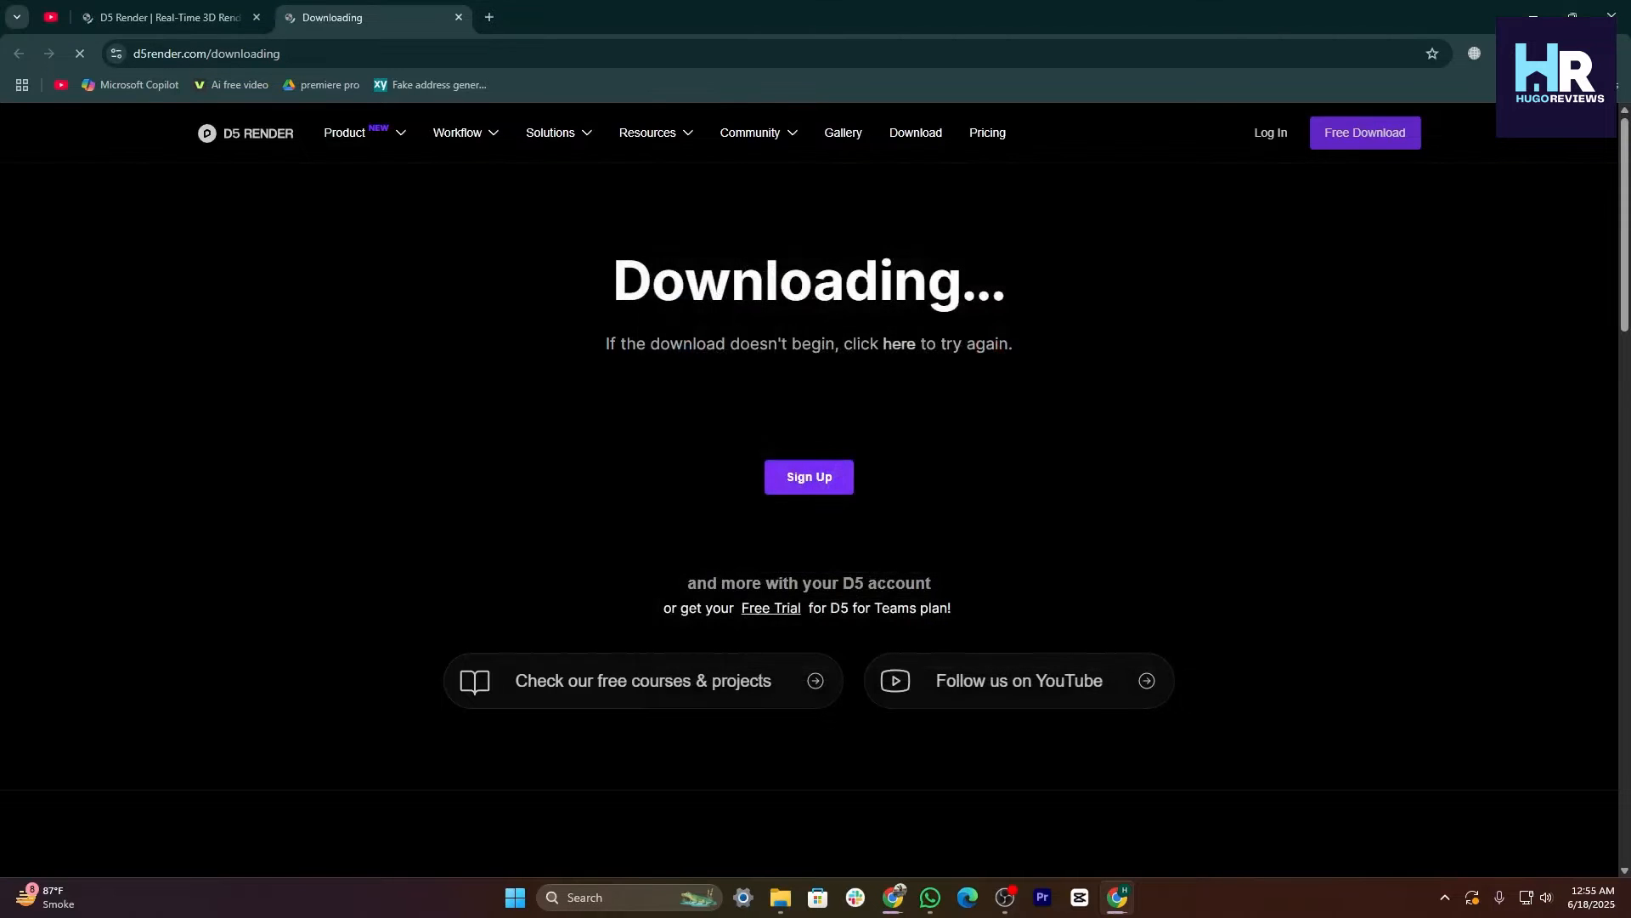
click(1353, 127)
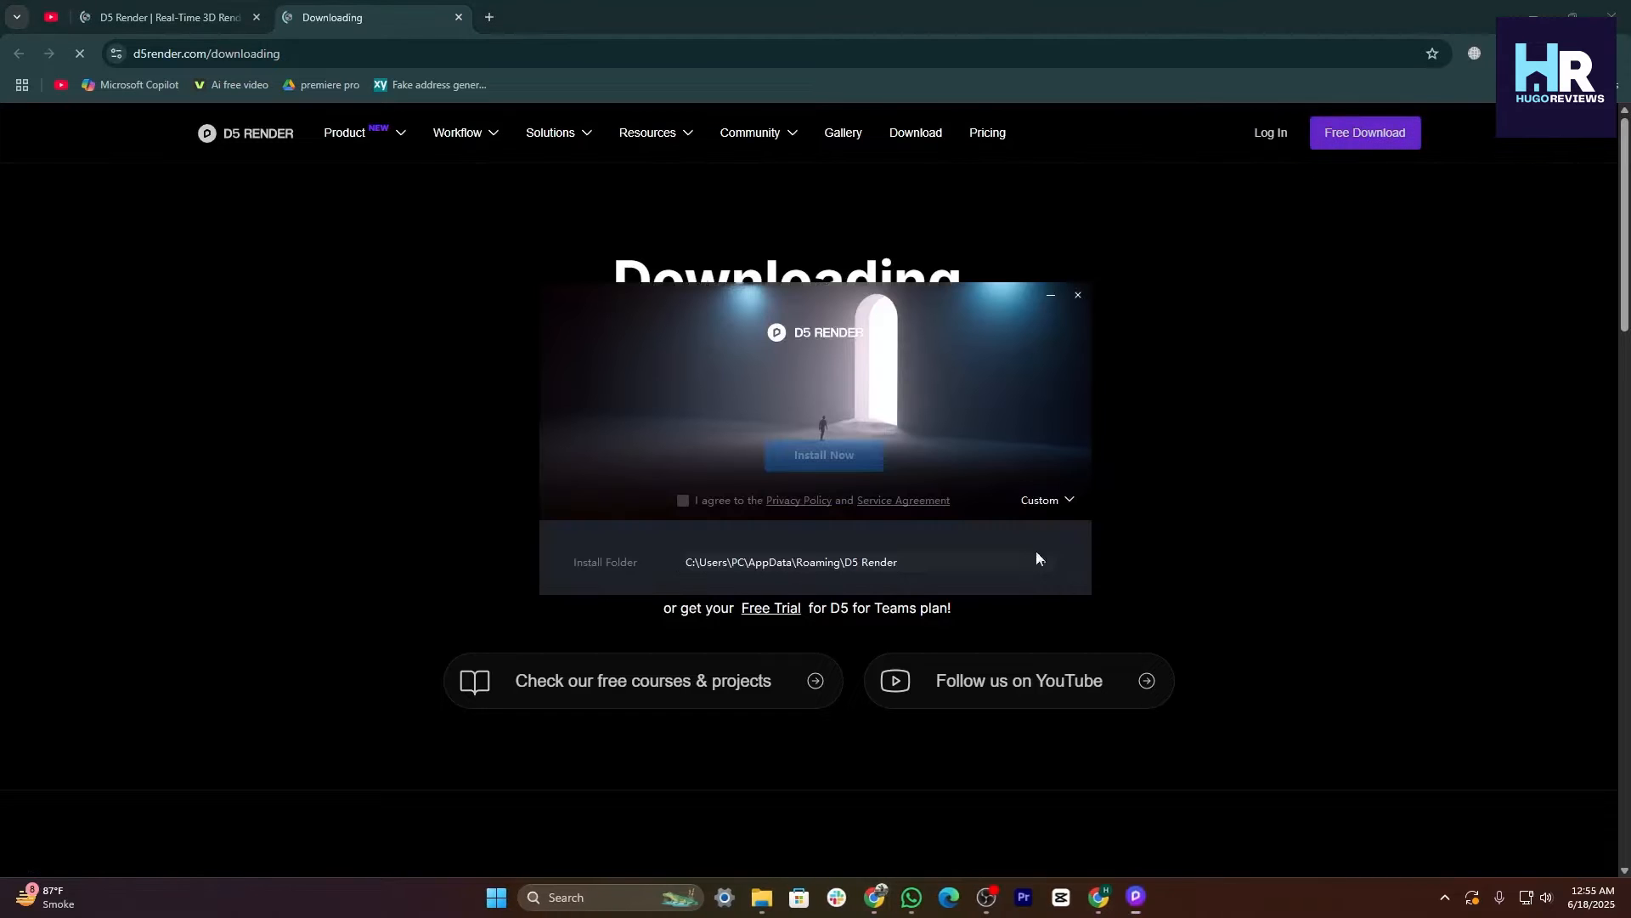
click(684, 501)
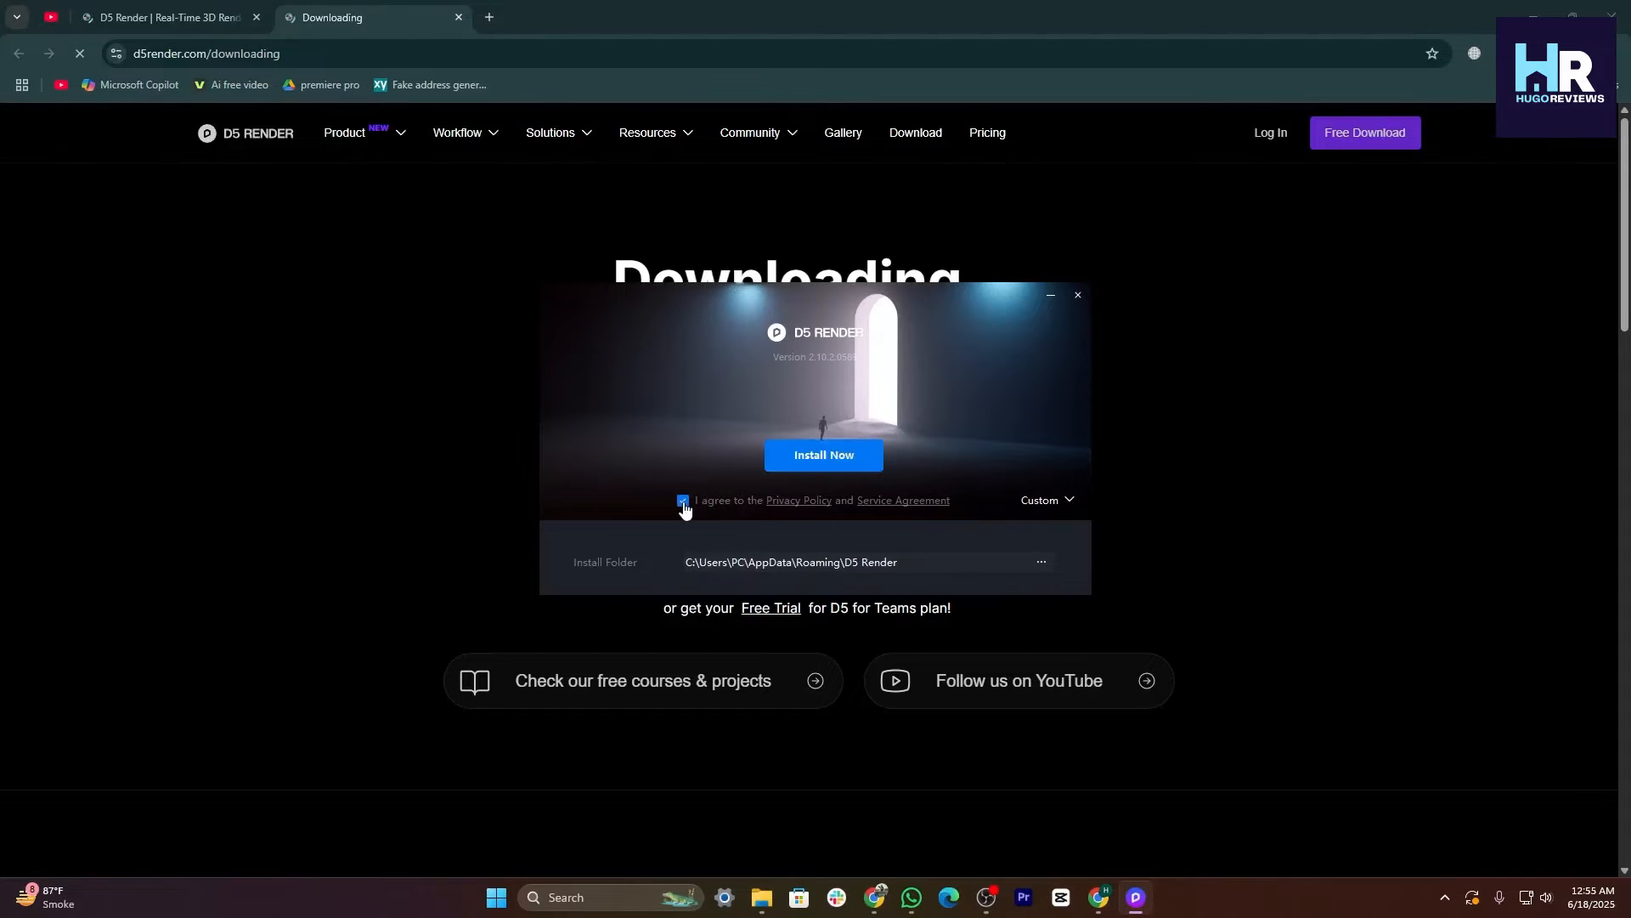
click(789, 459)
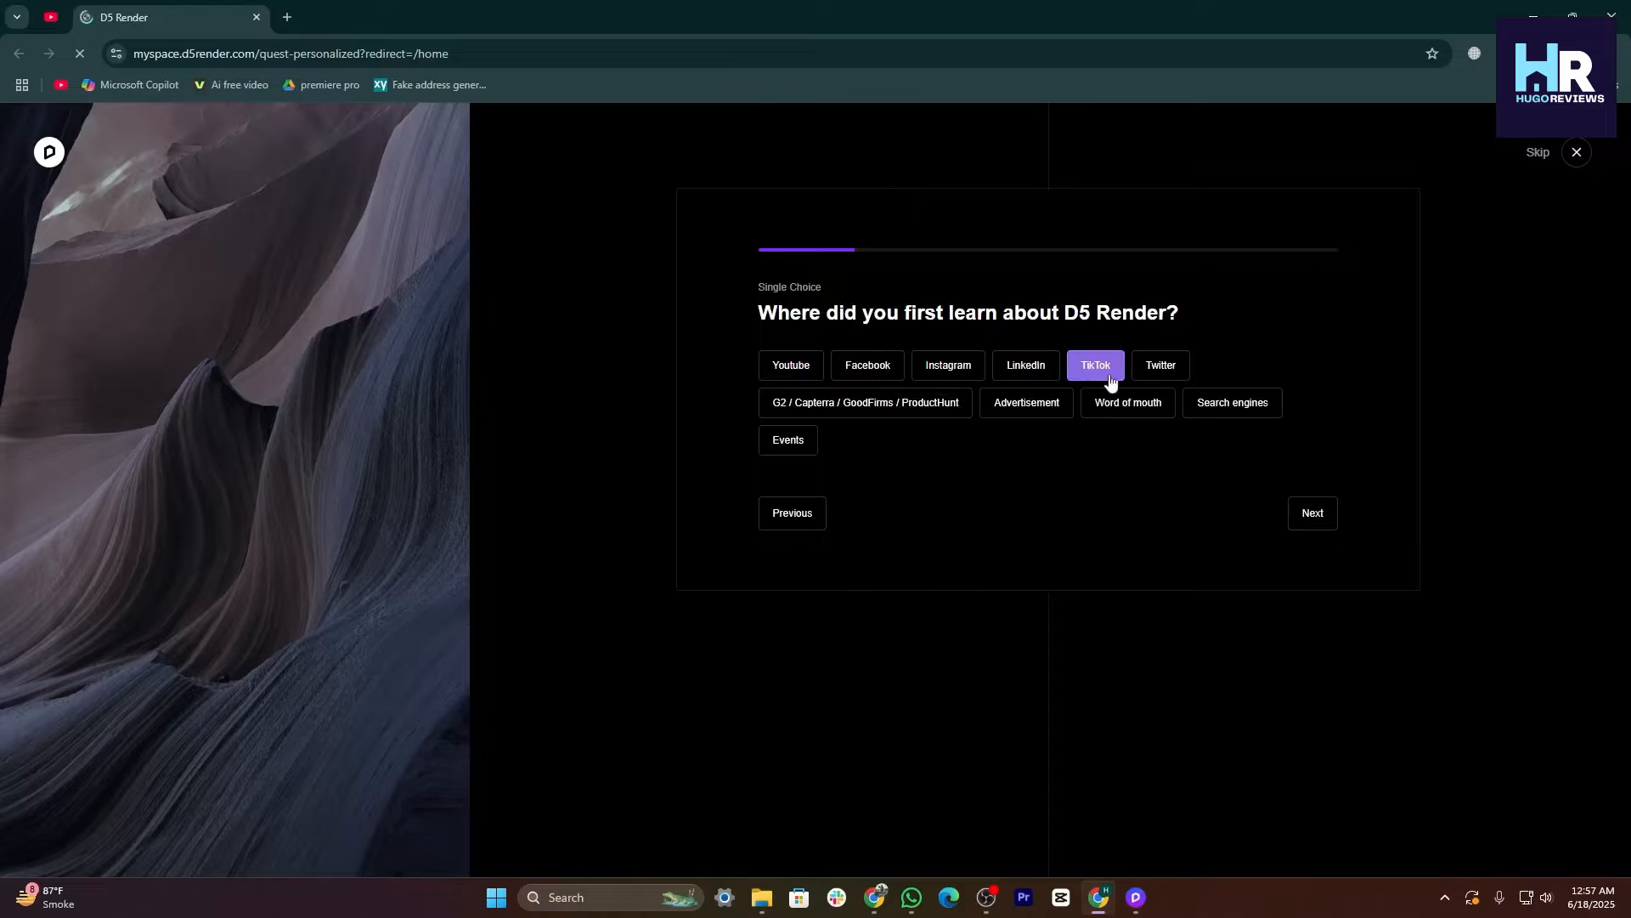
- Answer the survey with Youtube as the discovery source and SketchUp, Revit, 3ds Max, ArchiCAD, Rhino and Blender as the workflow
click(763, 373)
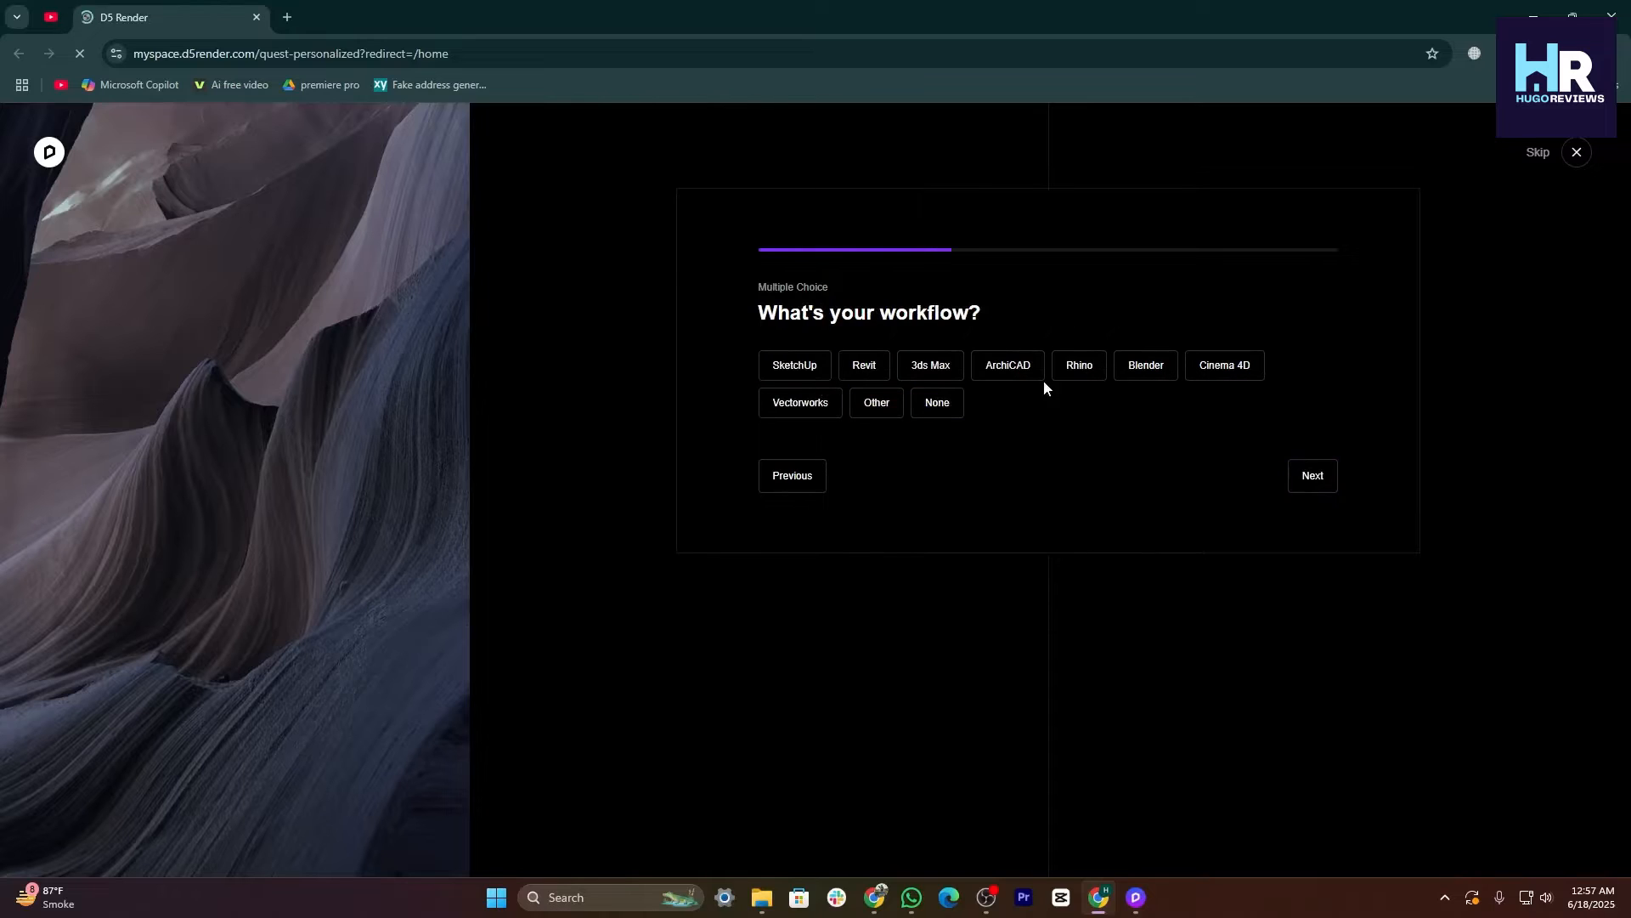
click(794, 366)
click(864, 365)
click(930, 365)
click(1007, 365)
click(1079, 366)
click(1146, 365)
click(1225, 365)
click(816, 406)
click(937, 406)
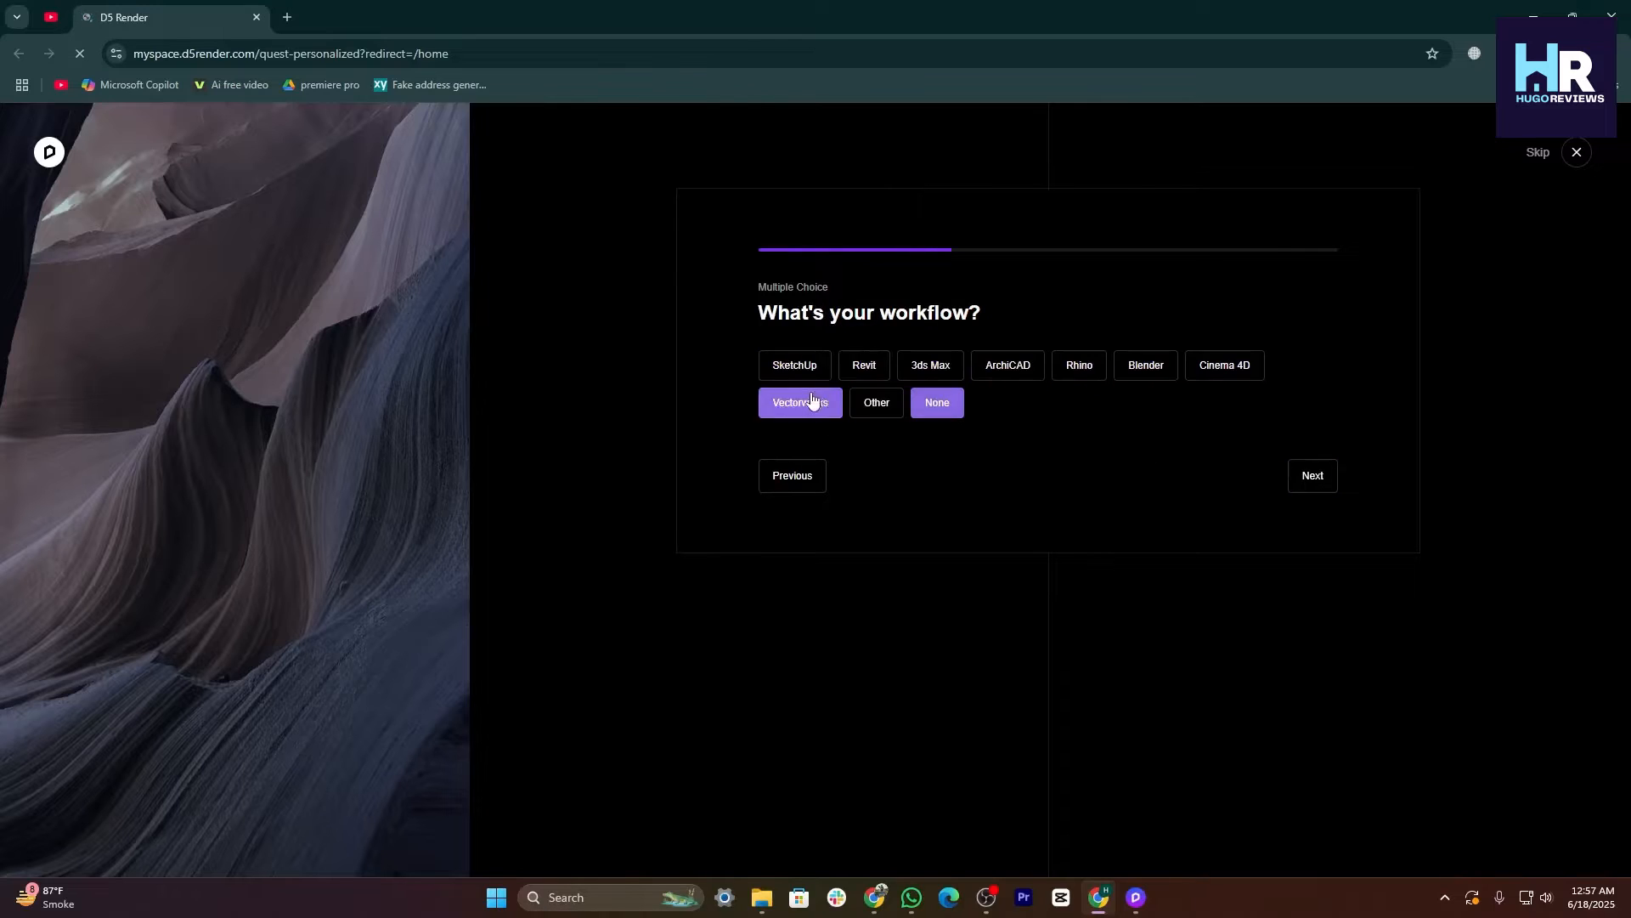
click(799, 370)
click(875, 402)
click(858, 374)
click(930, 370)
click(1008, 370)
click(1079, 370)
click(1157, 372)
click(1333, 480)
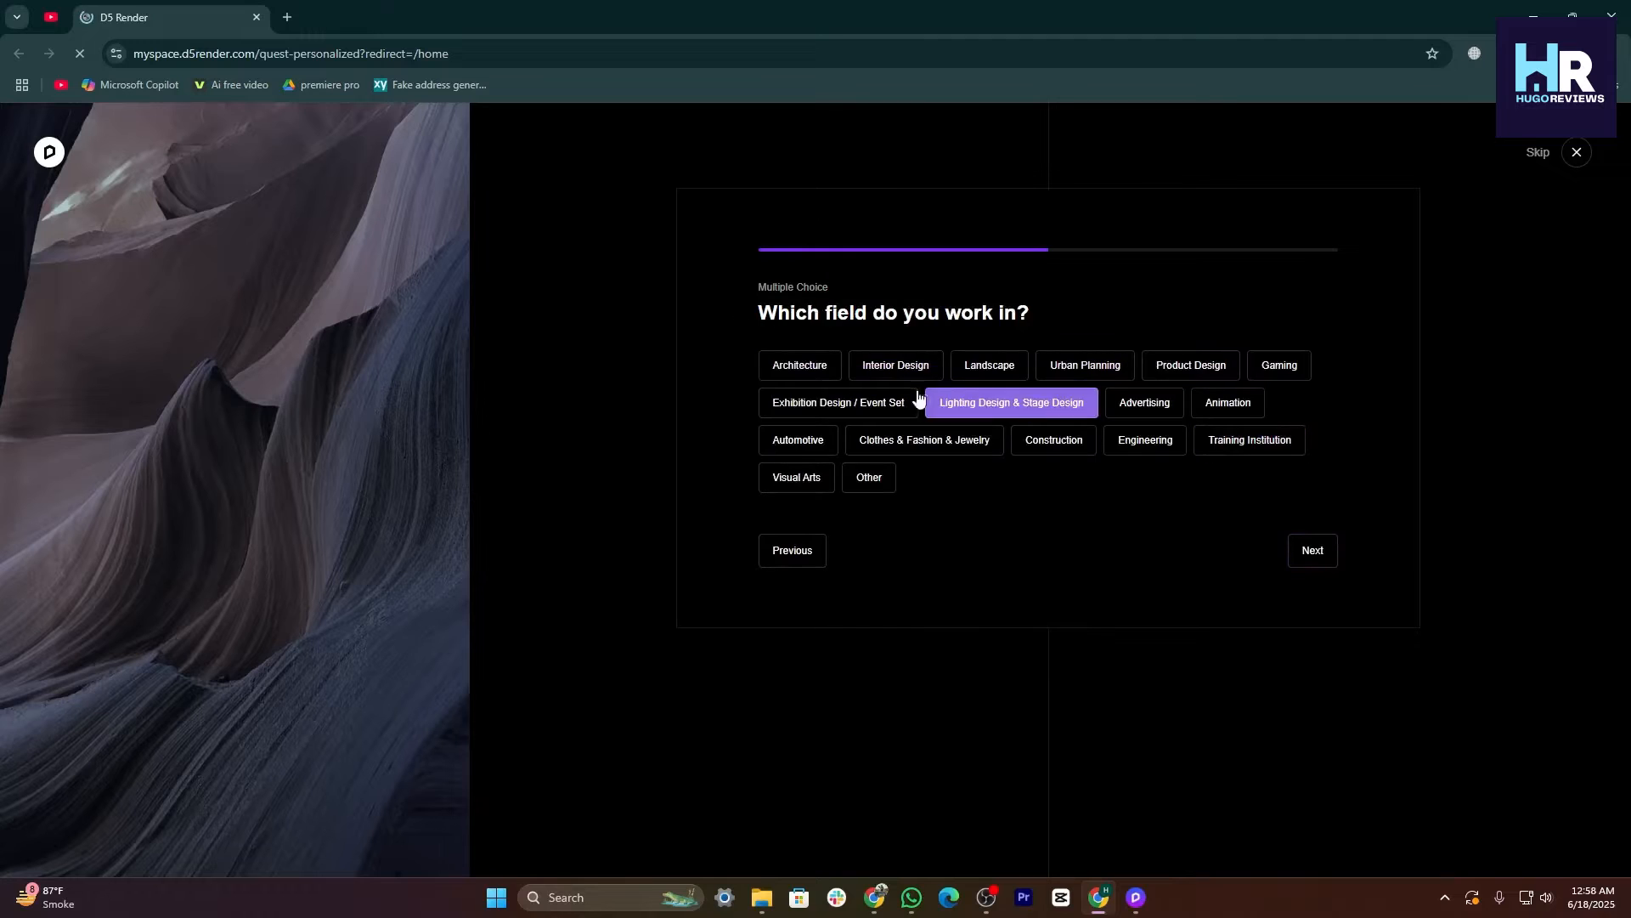
- Submit Architecture, Interior Design, Landscape, Urban Planning, Product Design and Gaming as the fields of work
click(798, 369)
click(895, 370)
click(990, 371)
click(1111, 372)
click(1191, 371)
click(1279, 371)
click(1330, 549)
- Answer the survey's role question with Student
click(896, 368)
click(1104, 368)
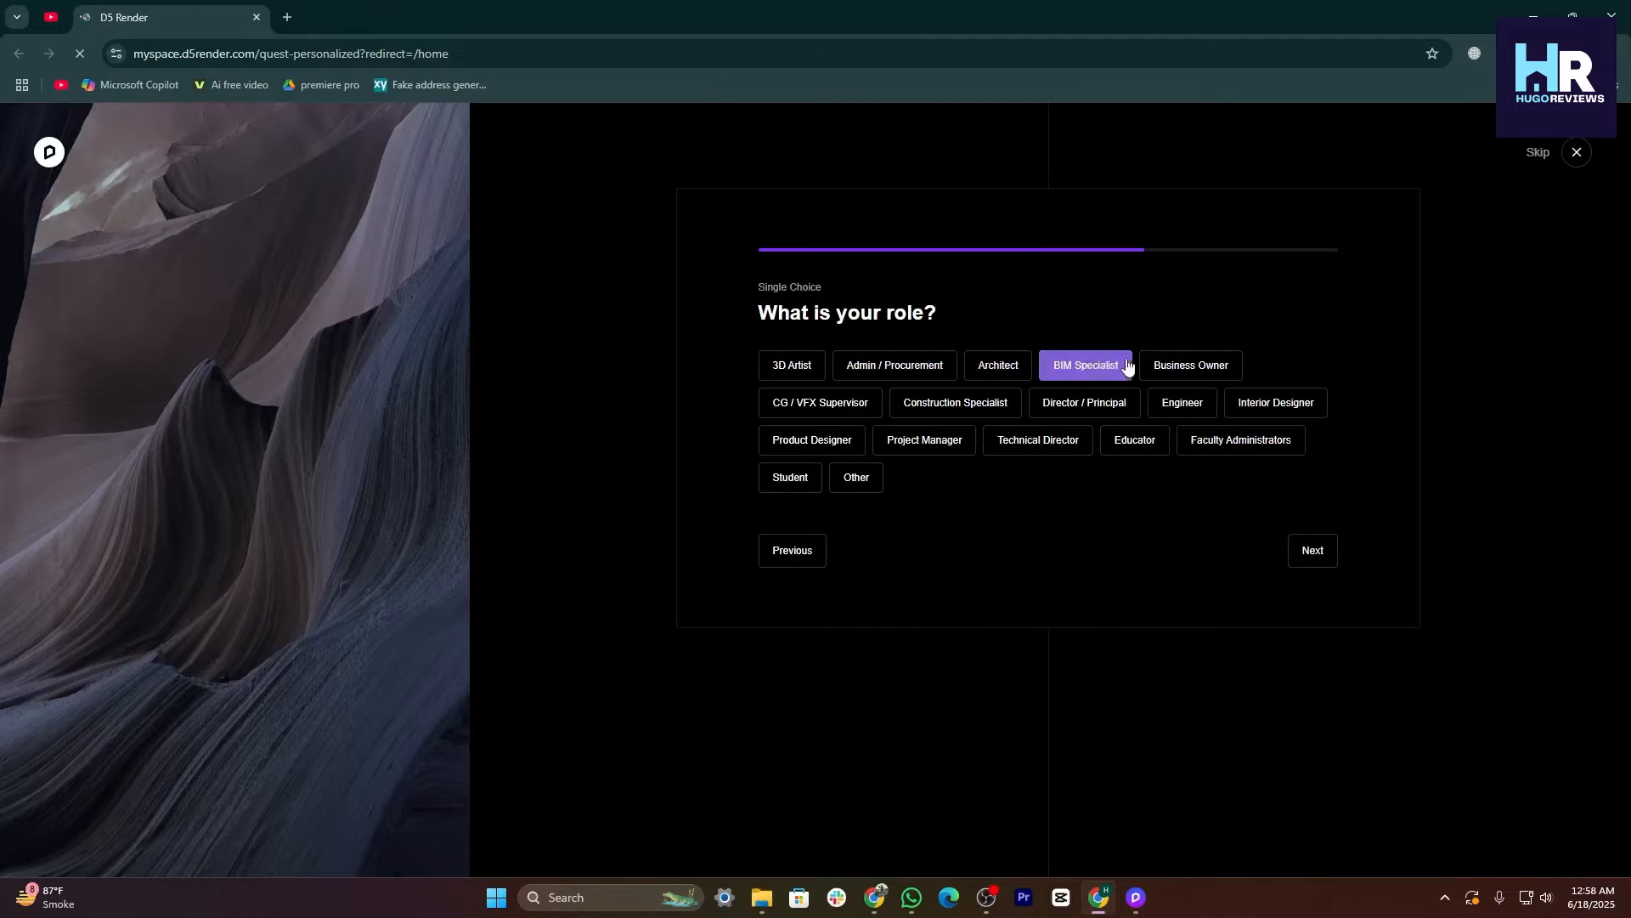
click(813, 437)
click(798, 479)
click(1326, 552)
- Answer the organization question with "I'm a freelancer" and complete the remaining survey question
click(807, 365)
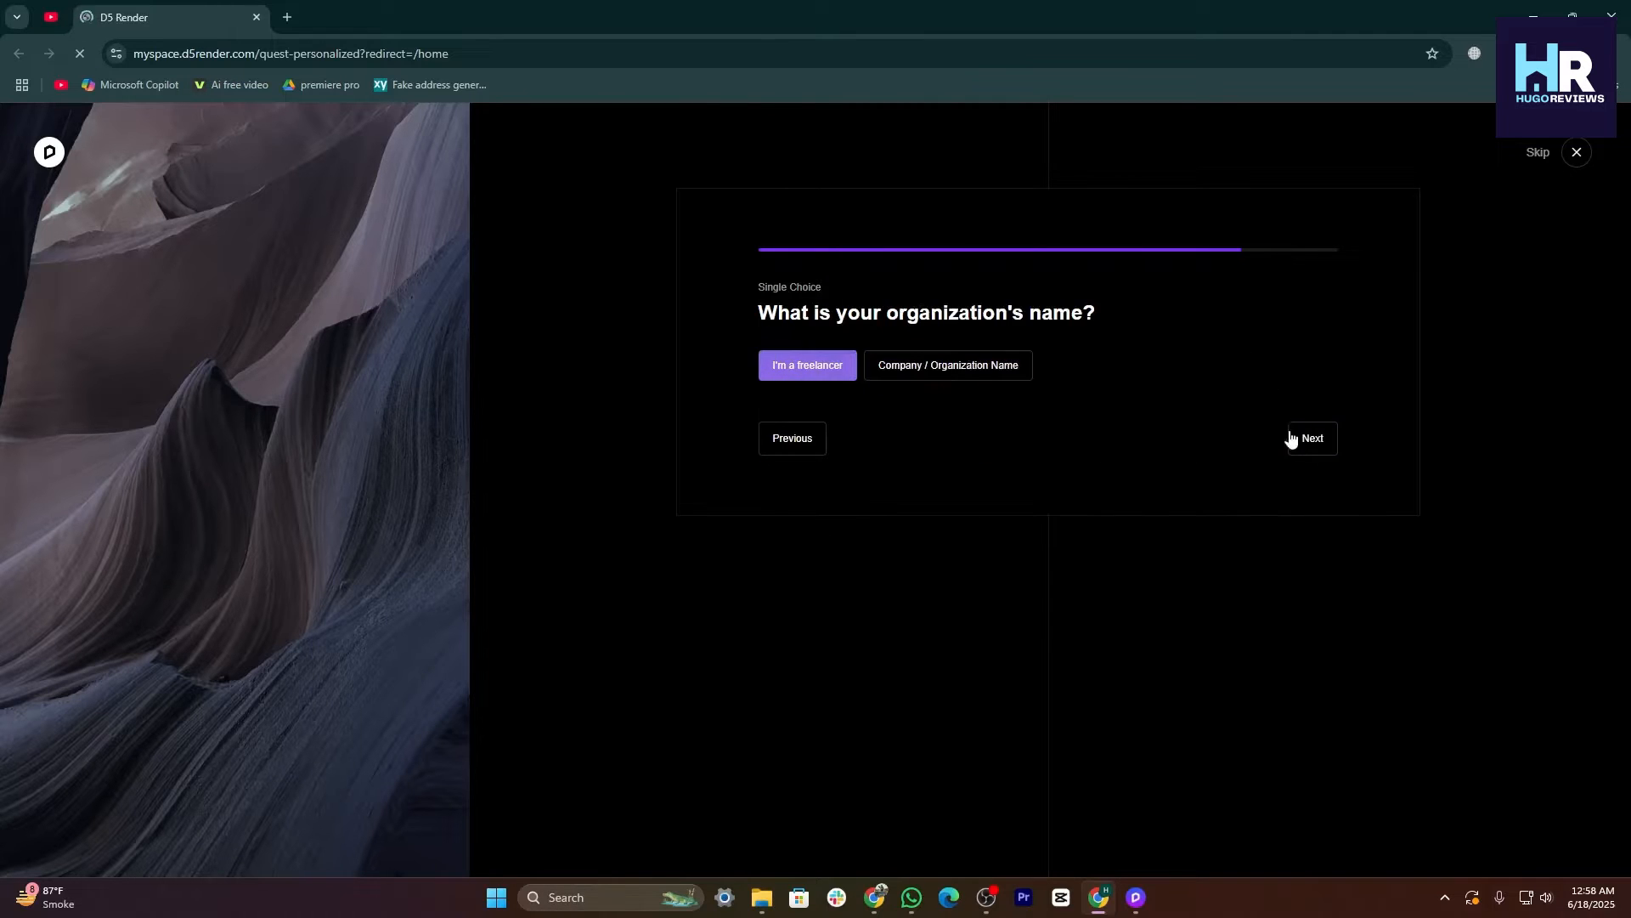
click(1313, 438)
click(850, 365)
click(1084, 365)
click(1308, 510)
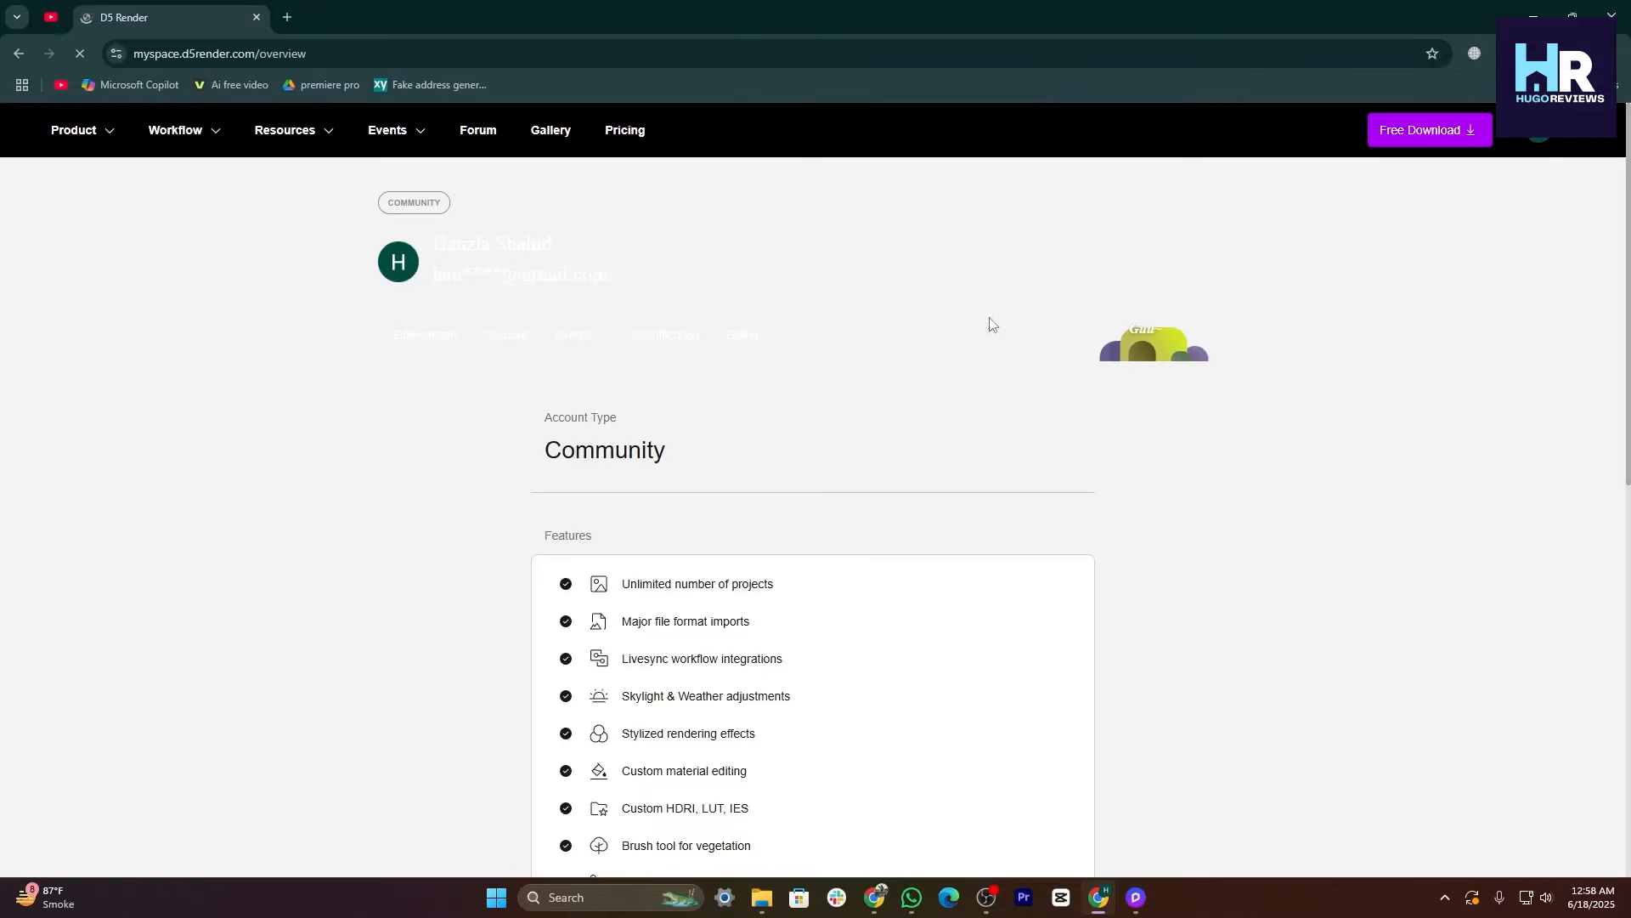
- Review the account type and its included features, and check the annual price of the PRO upgrade
mouse_move(1545, 137)
drag(418, 241, 772, 375)
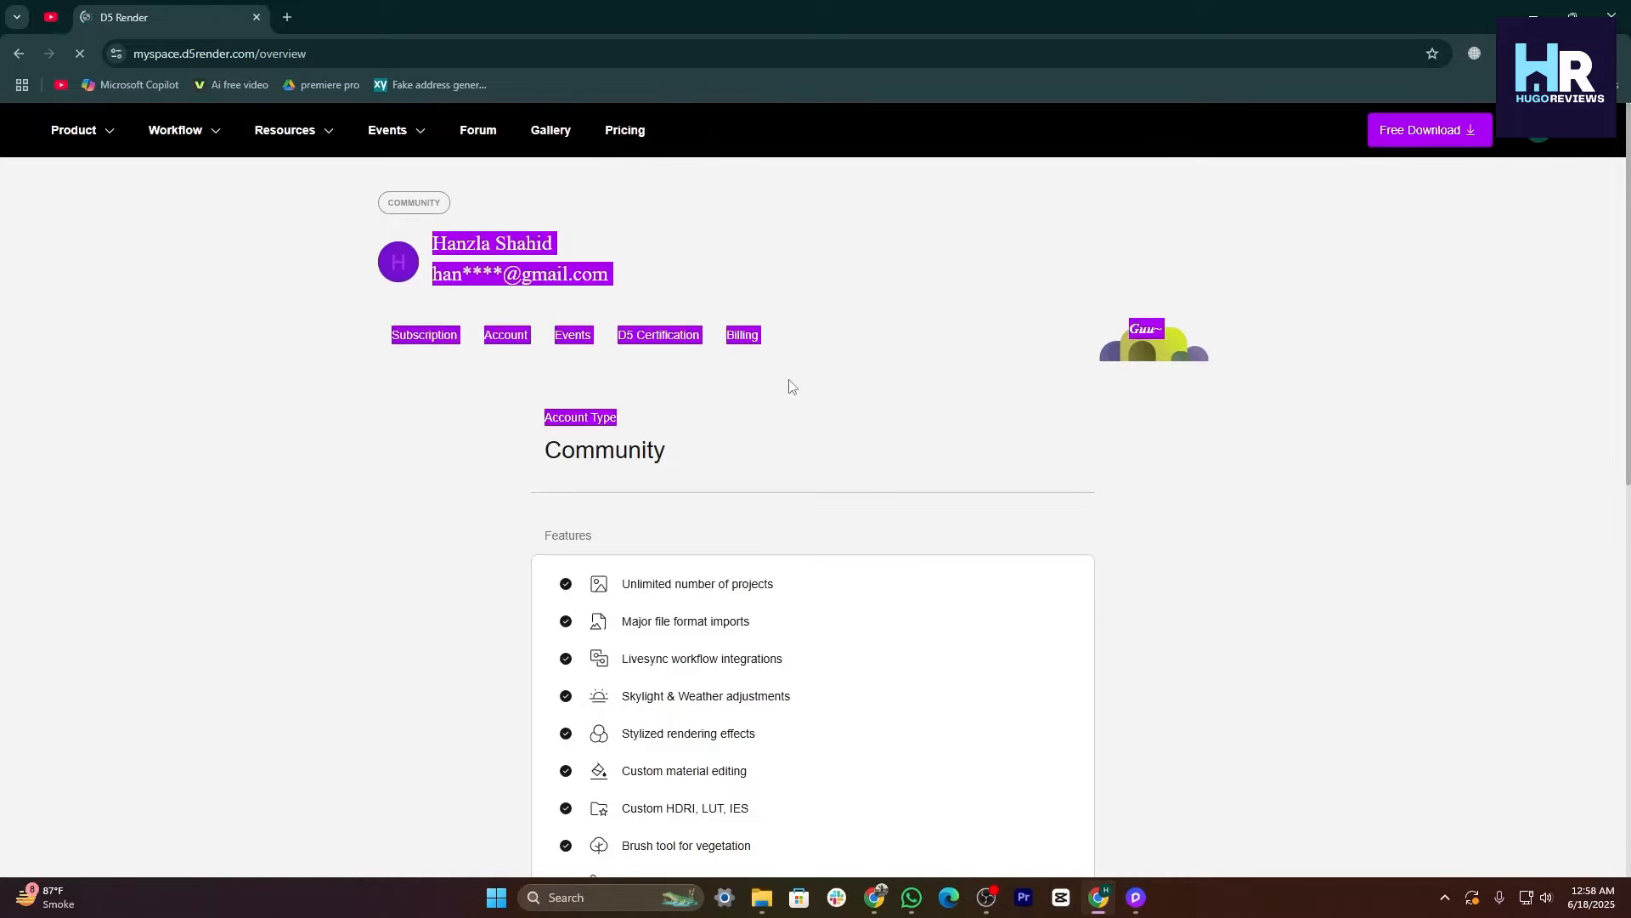
click(332, 393)
scroll(575, 407, down, 7)
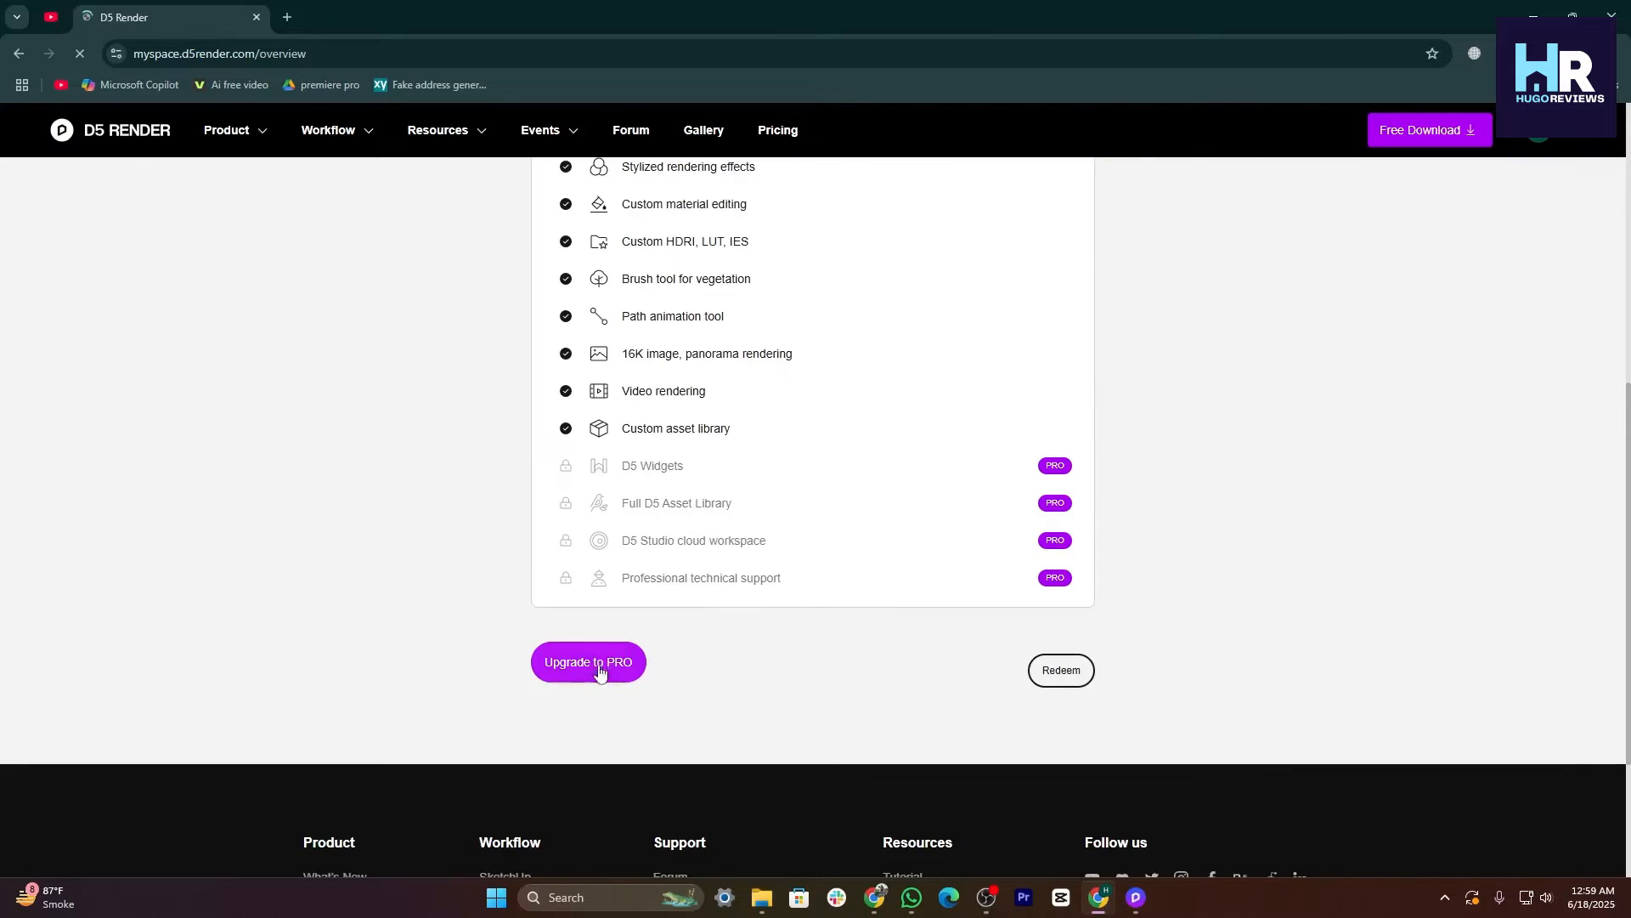
click(599, 671)
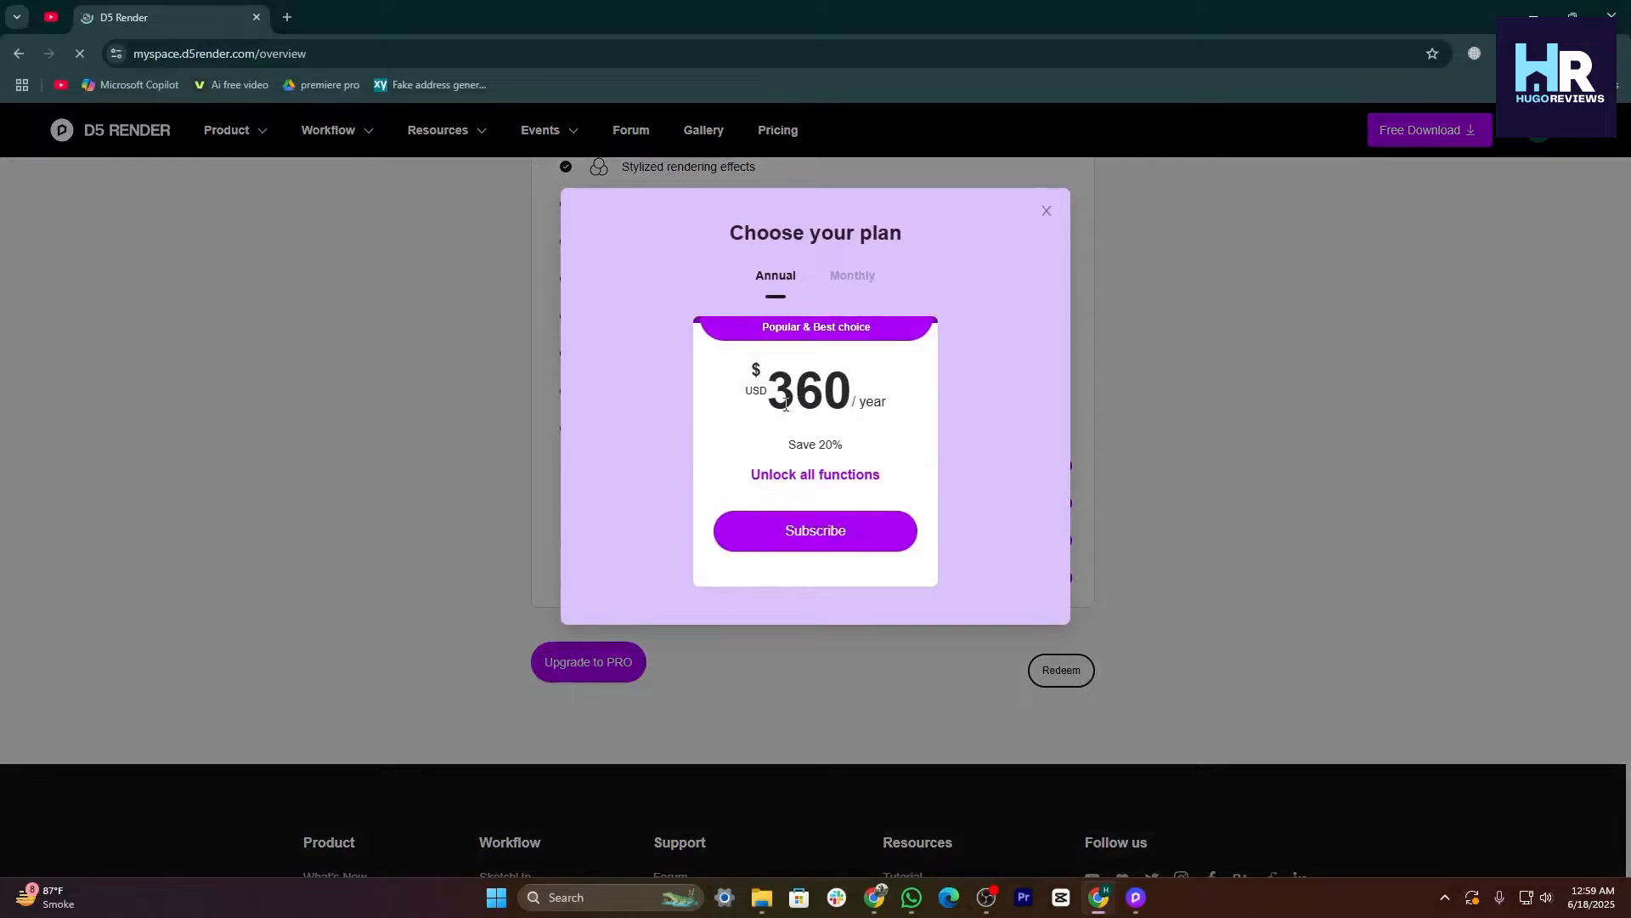
drag(749, 390, 884, 418)
click(840, 406)
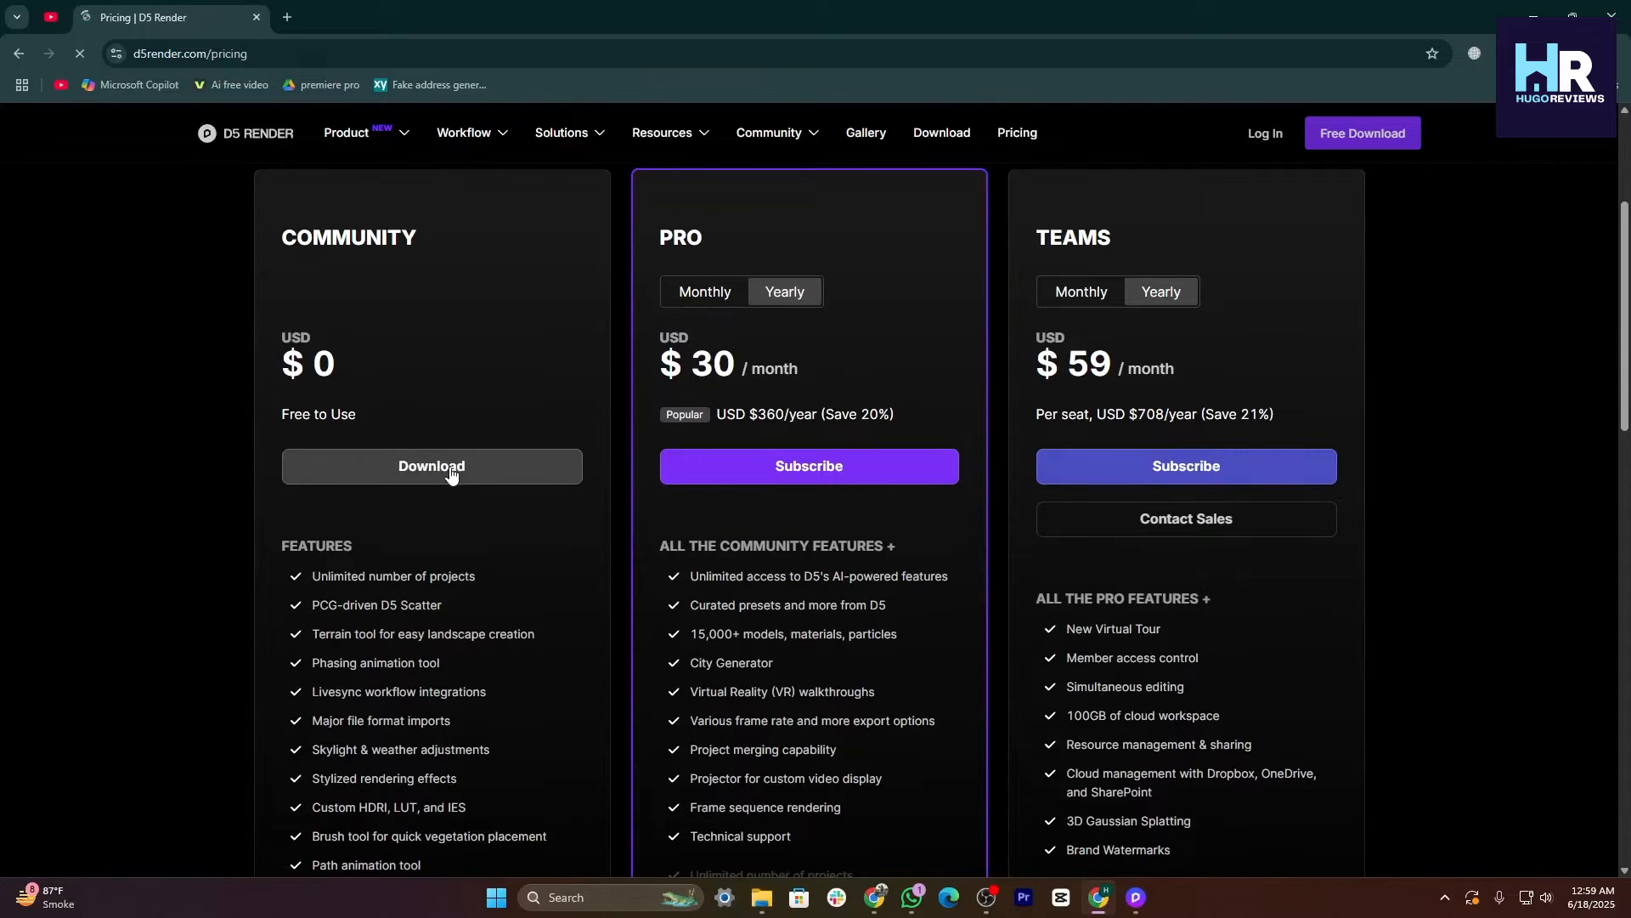
- Compare the prices and features of the Community, Pro and Teams plans, and open the website's download page
scroll(416, 386, down, 2)
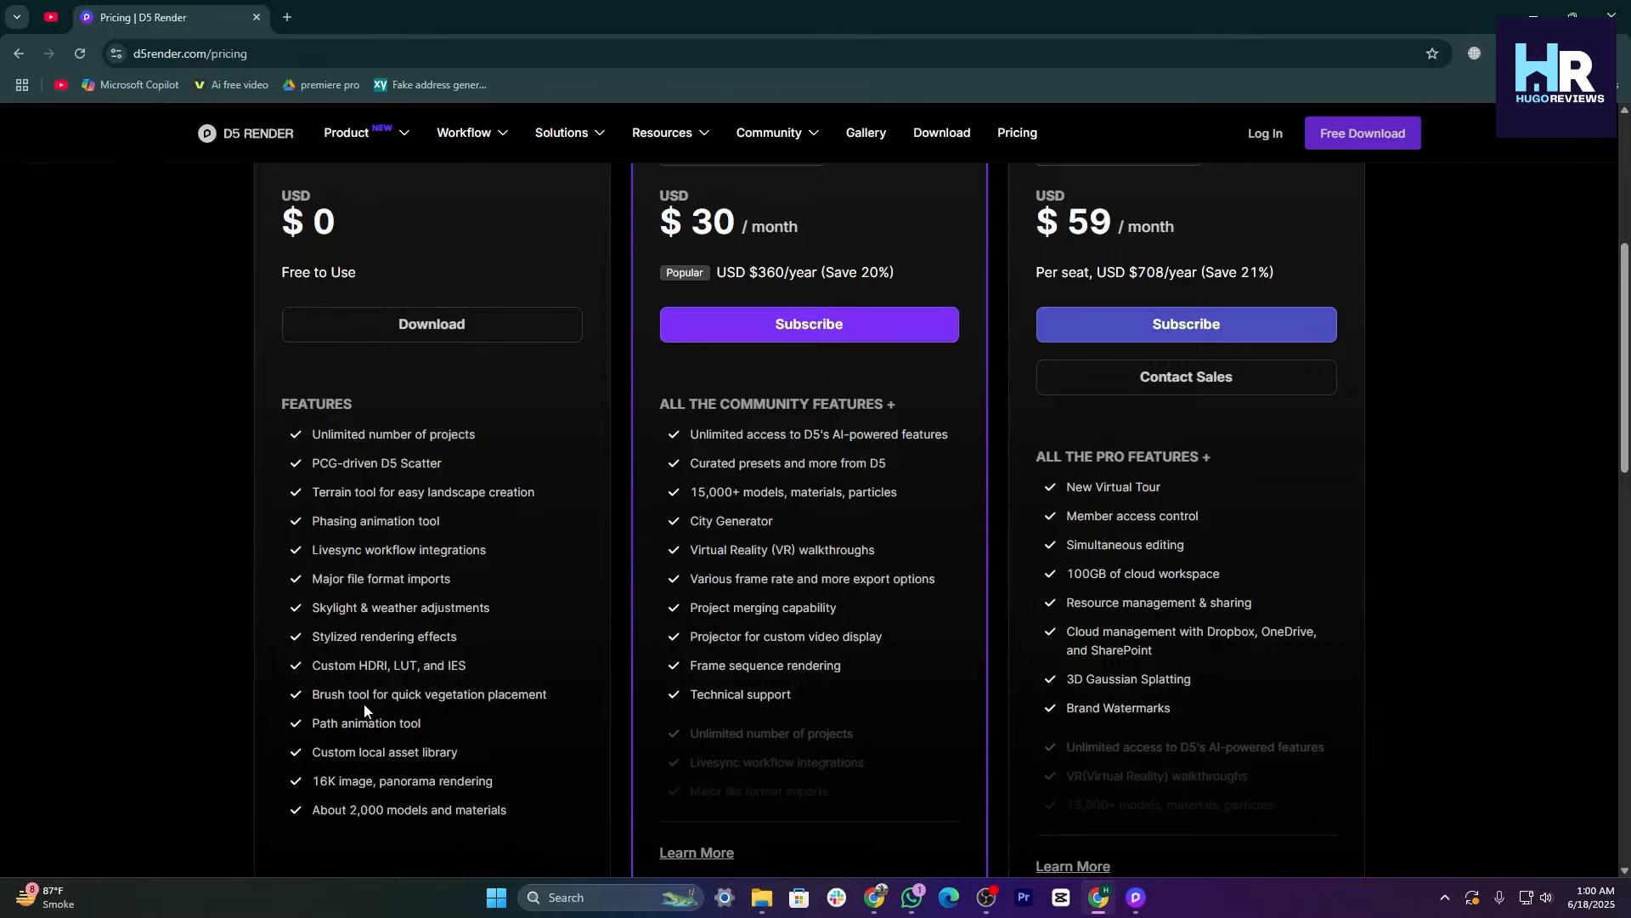
scroll(848, 413, down, 2)
scroll(848, 413, up, 5)
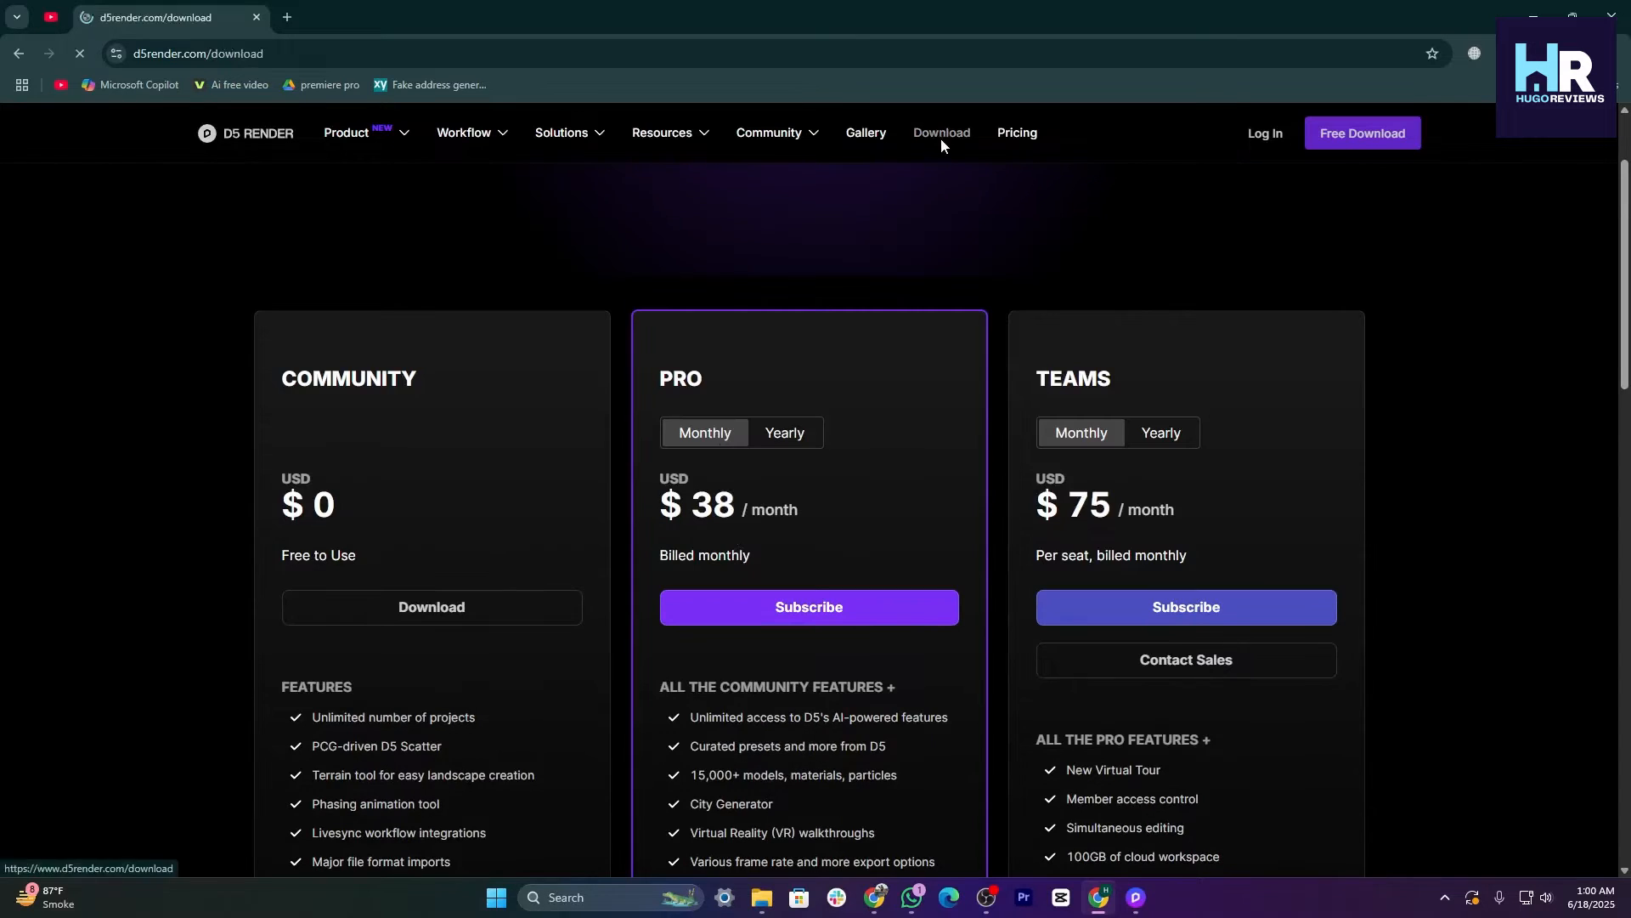
click(941, 138)
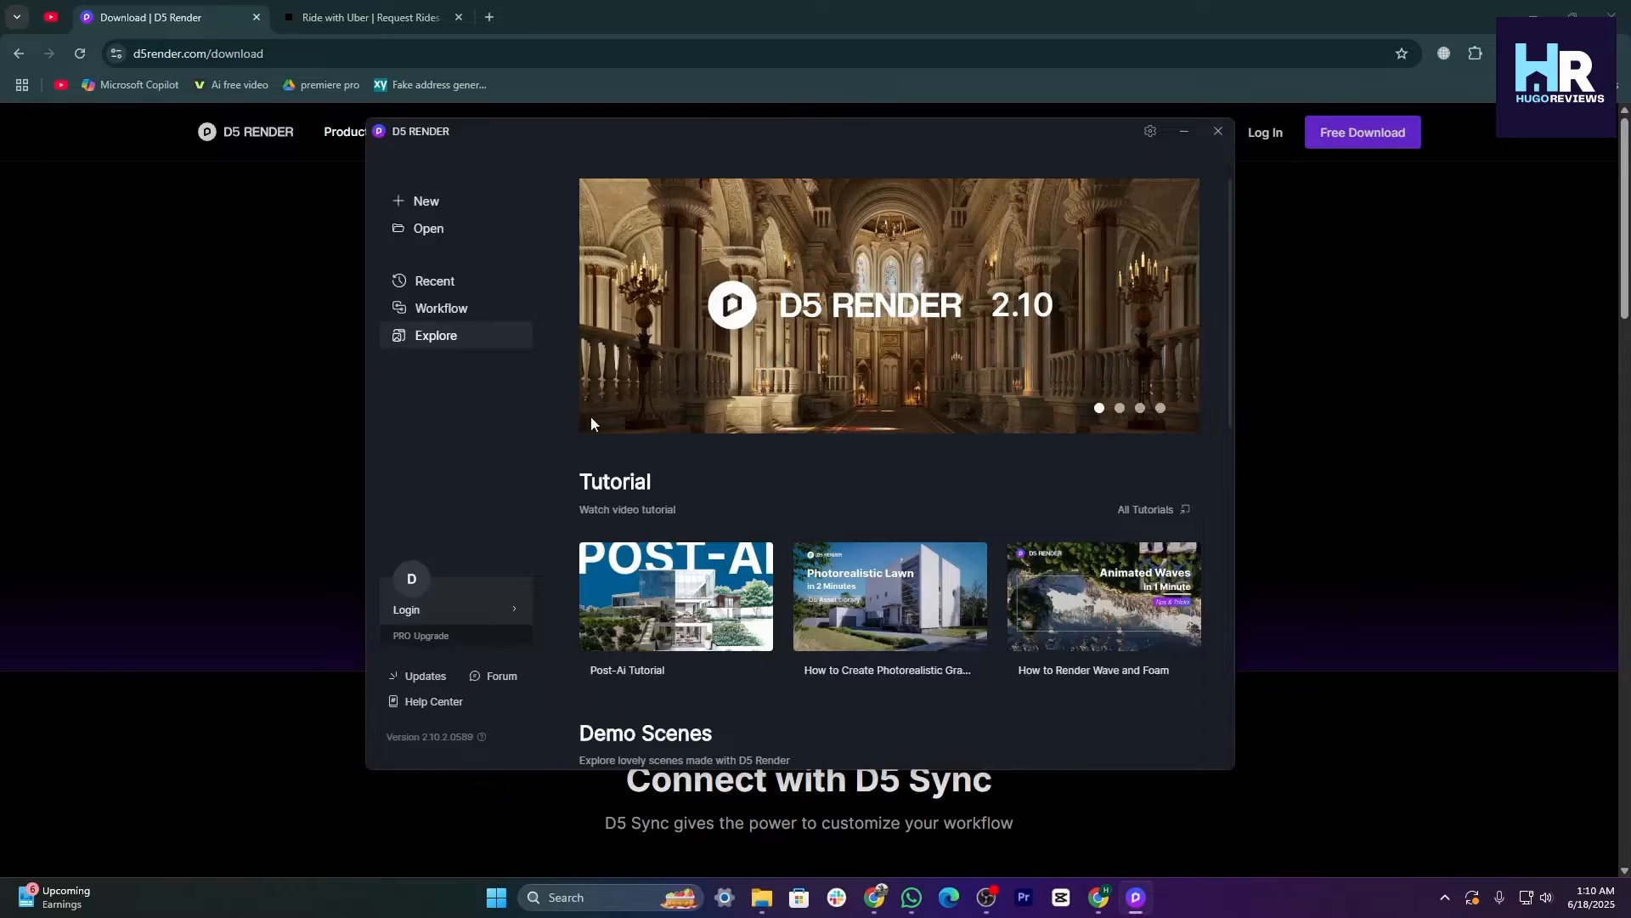
- Start a new D5 Render project, and relaunch D5 Render through a Windows search for "d5 Render"
click(426, 202)
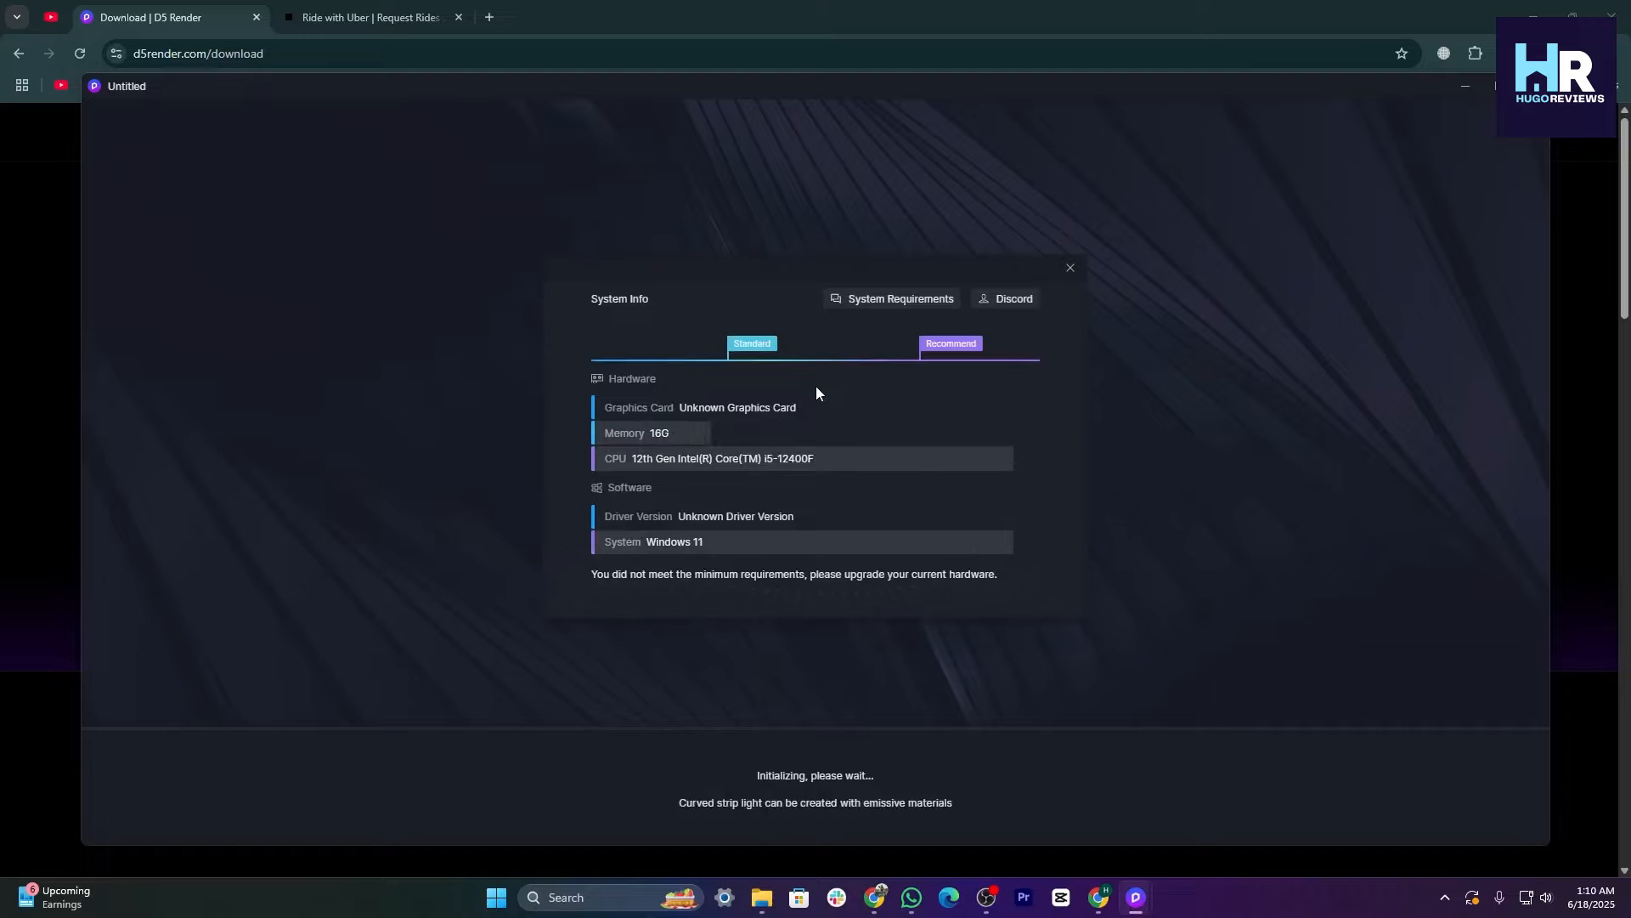
click(594, 897)
text(d5 Render)
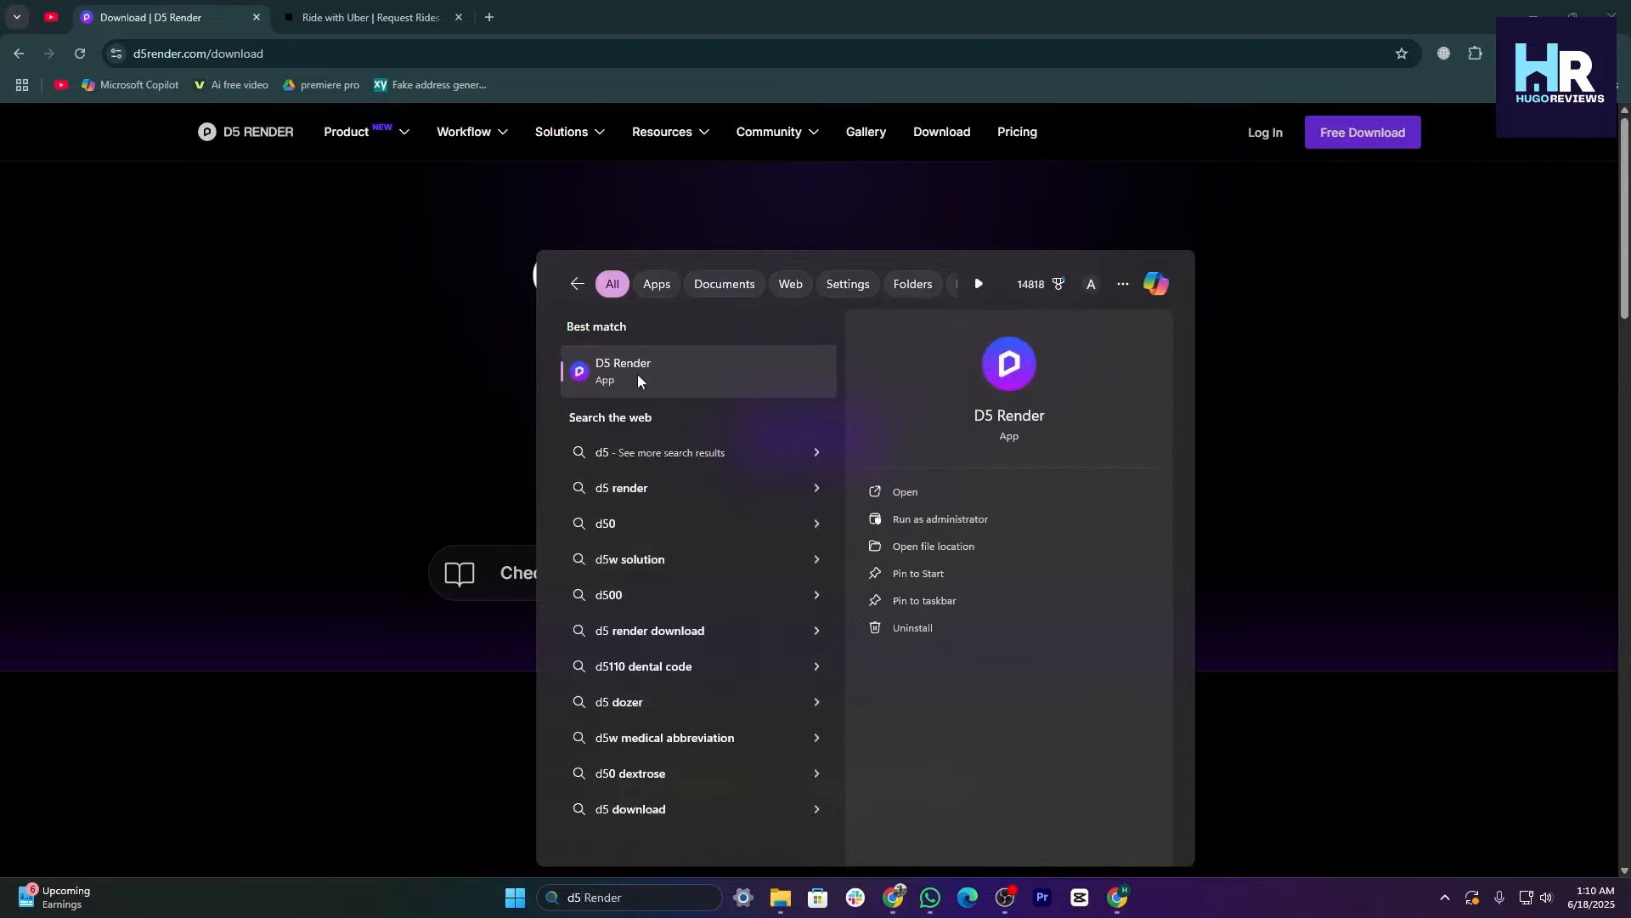
click(637, 374)
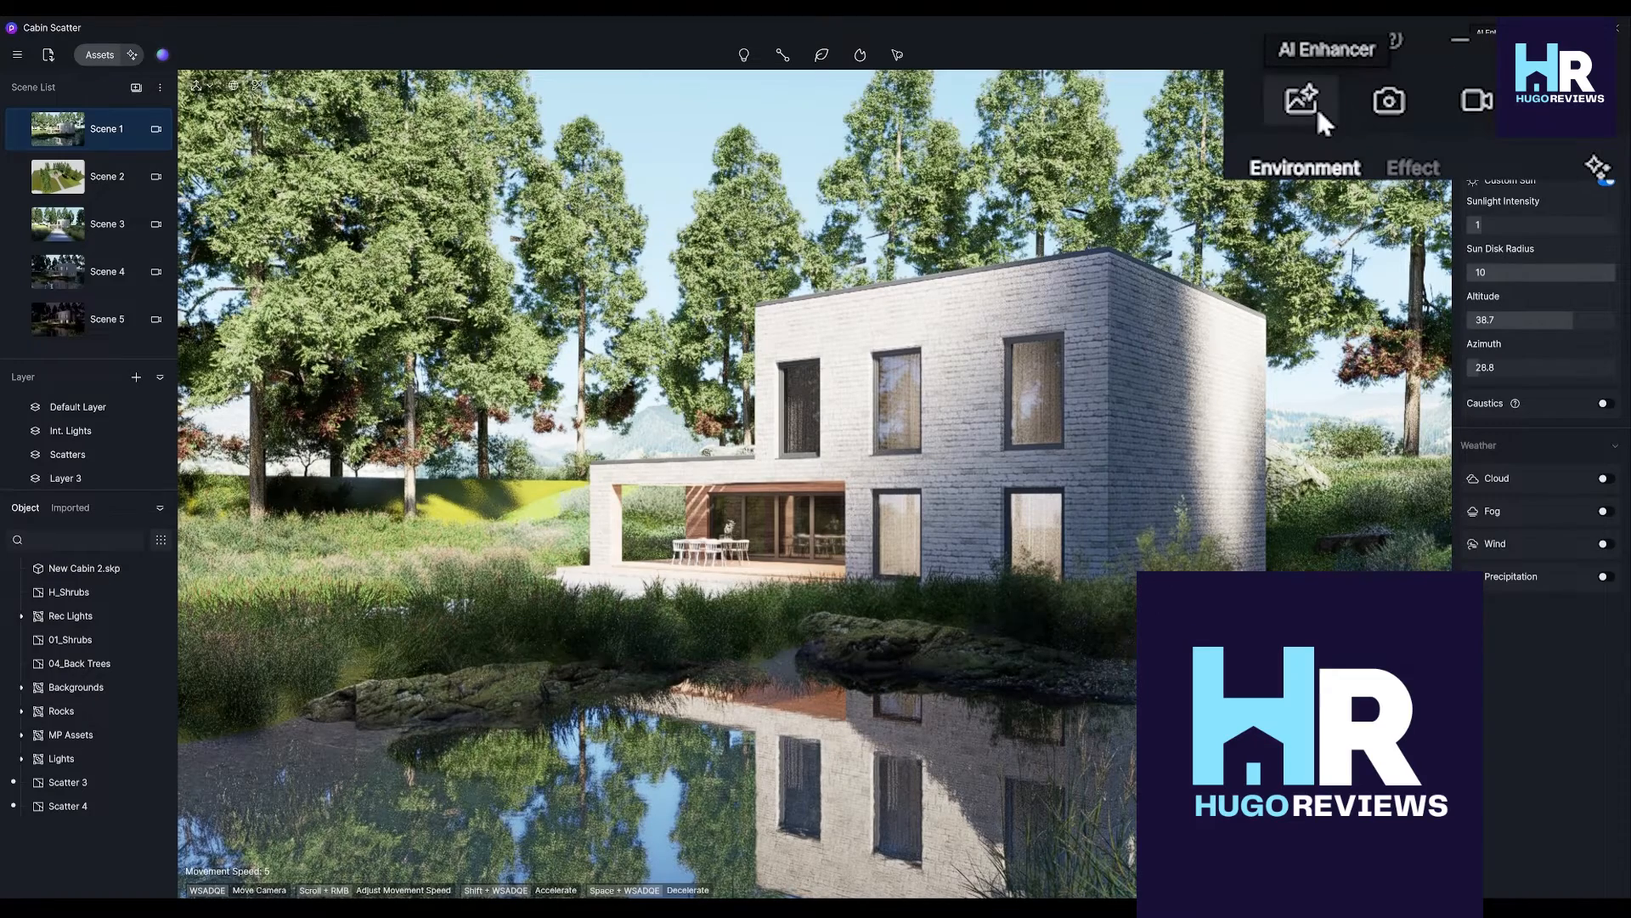
- Load a previous house render from the render history into the AI Enhancer, and close the enhancer
click(1490, 56)
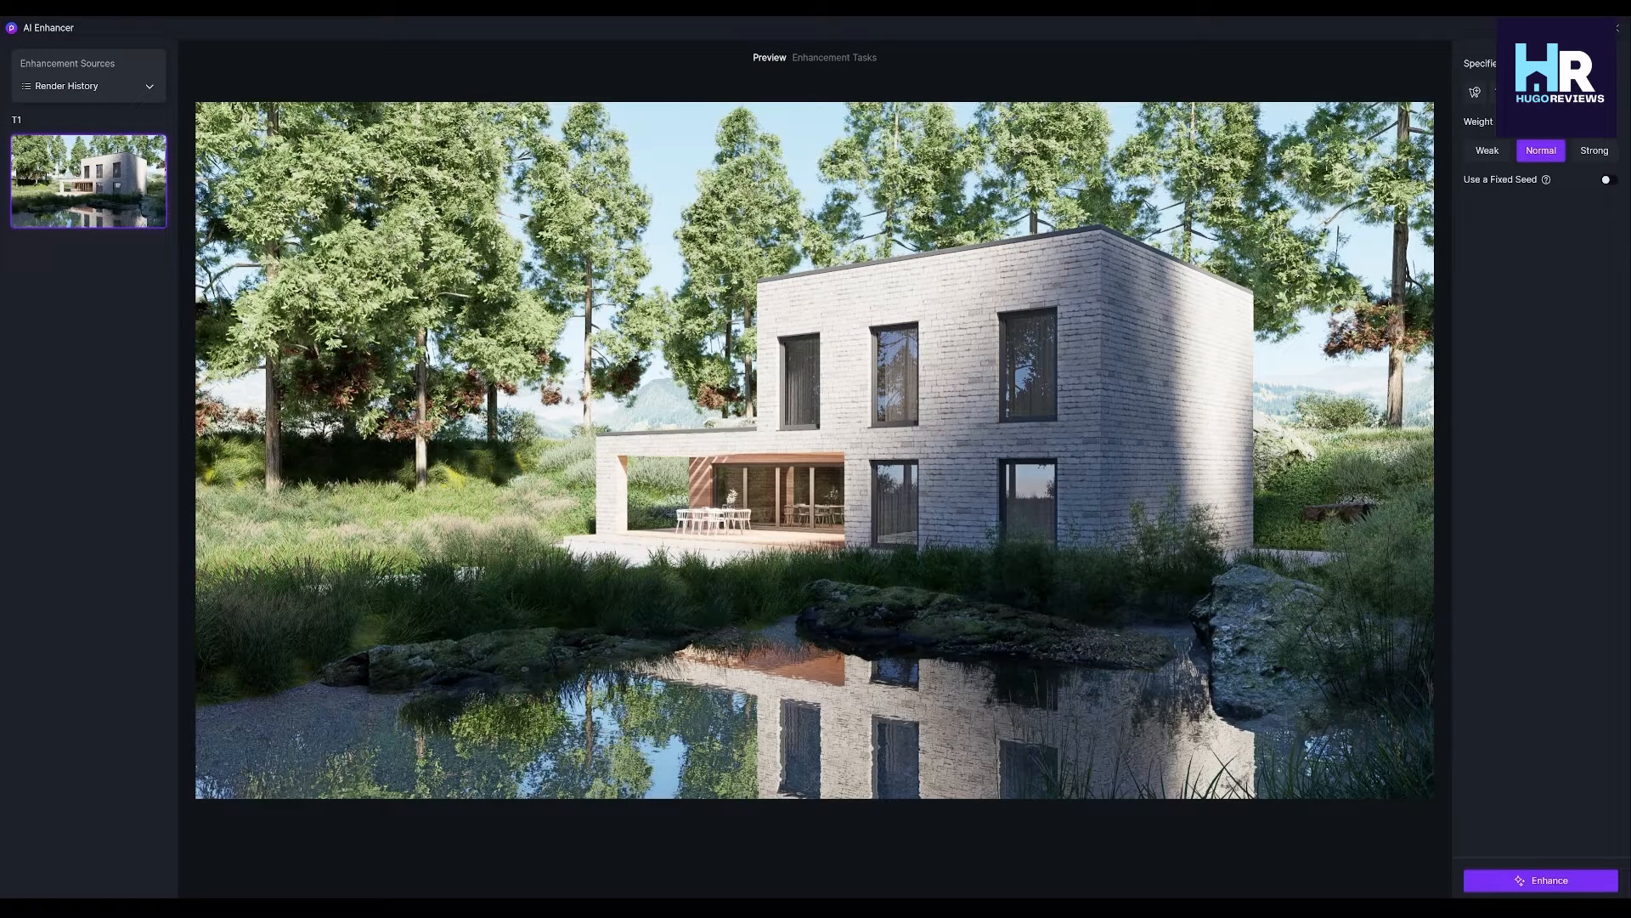
click(145, 87)
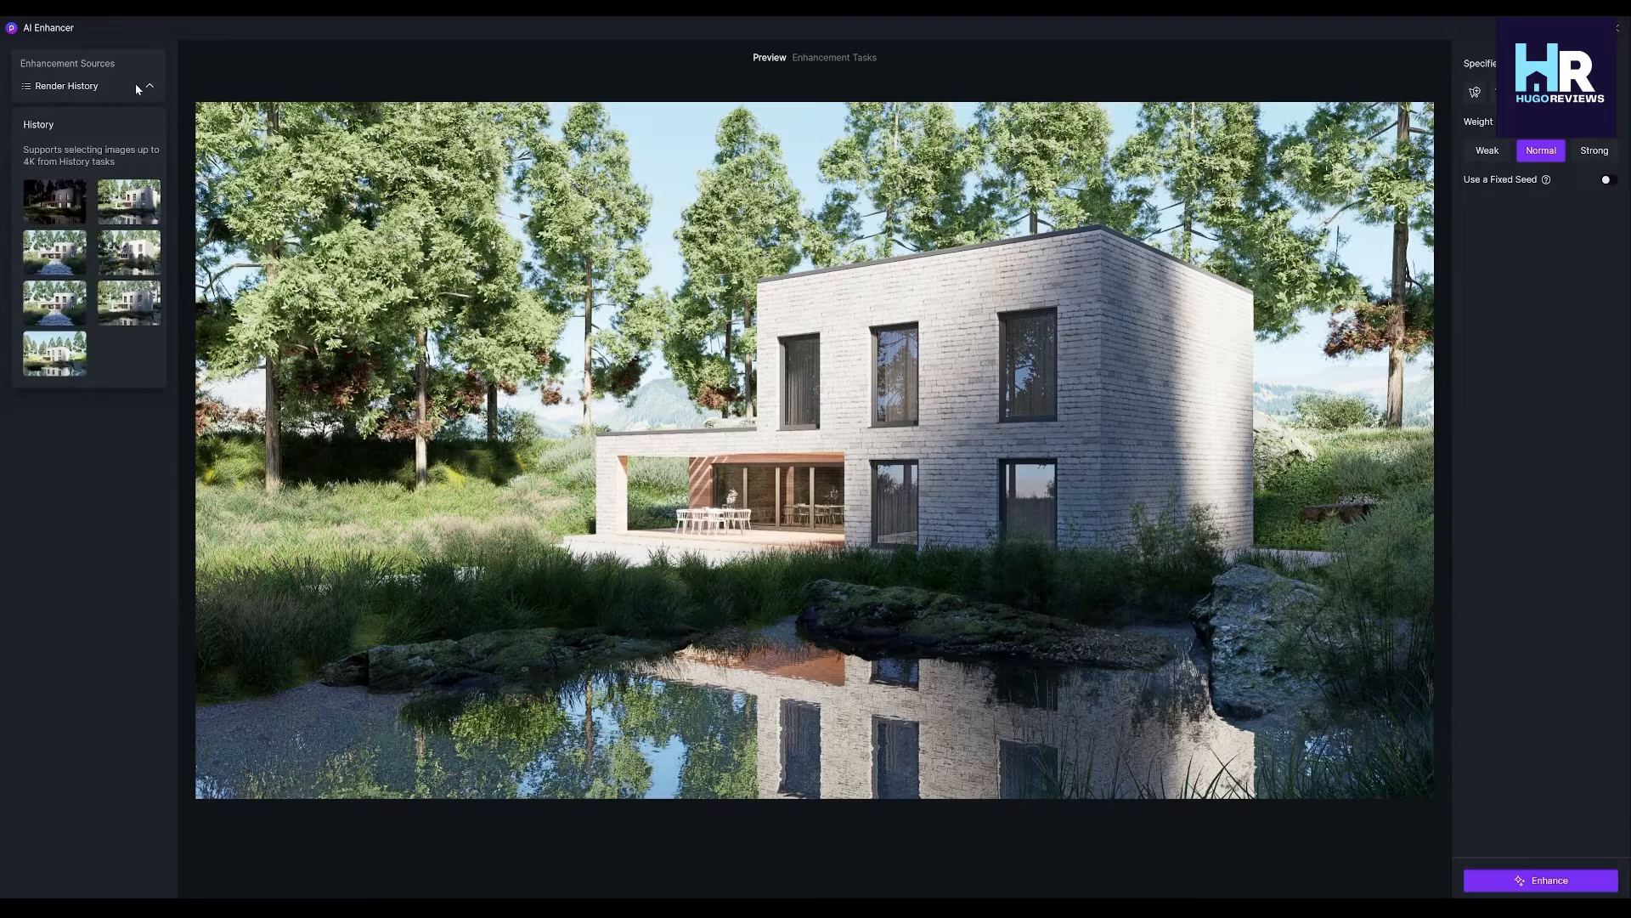
click(143, 205)
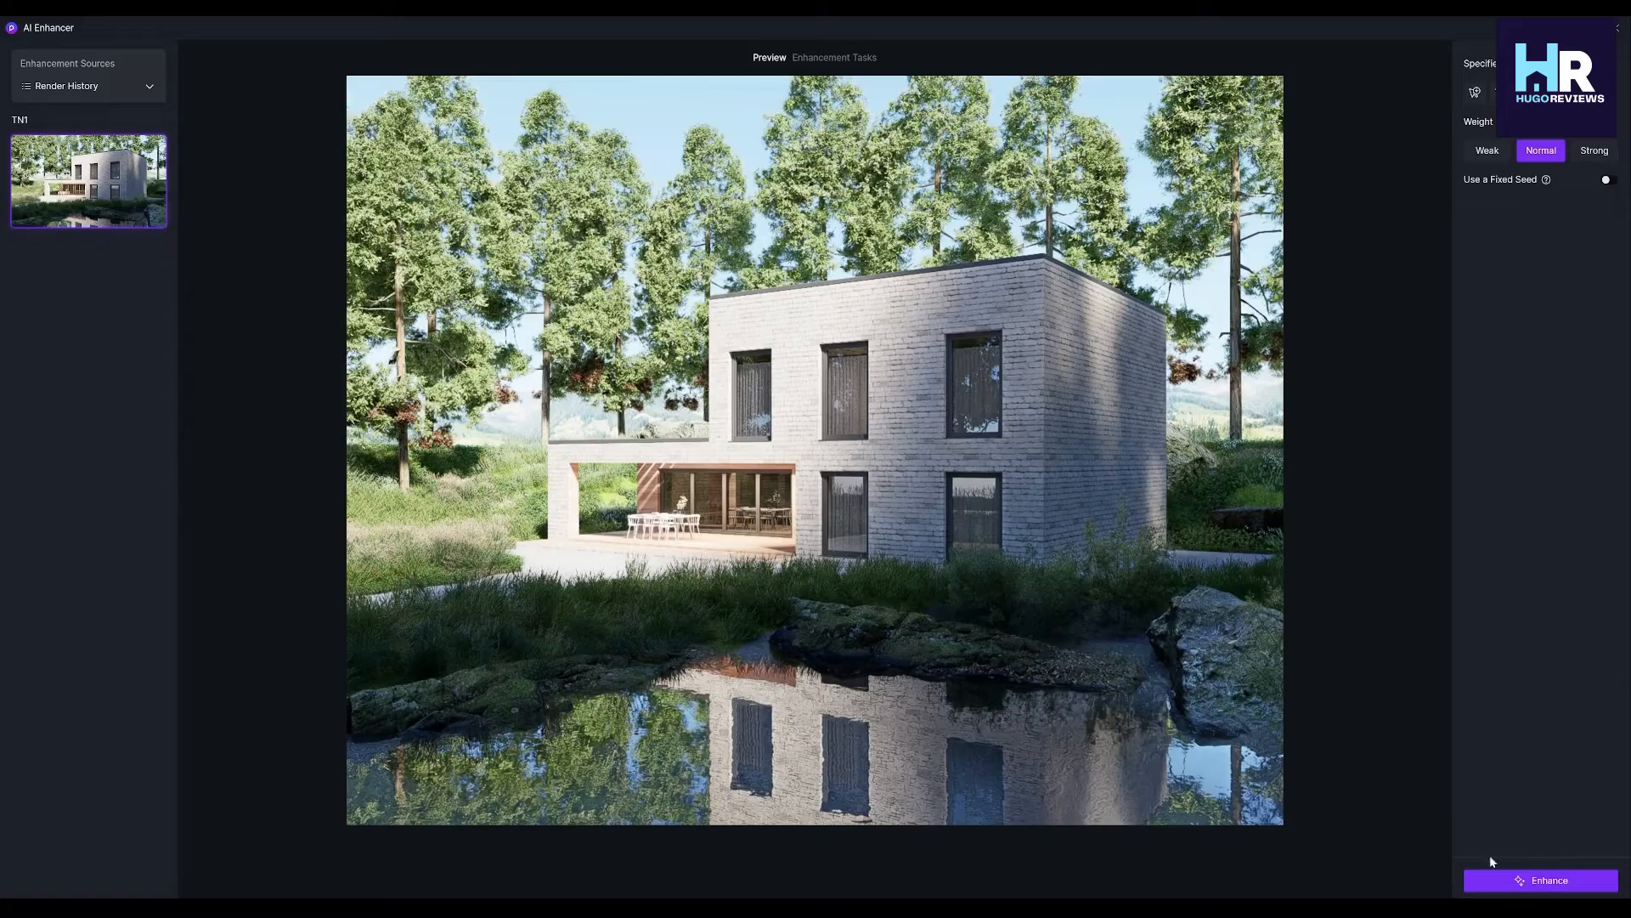
click(1622, 29)
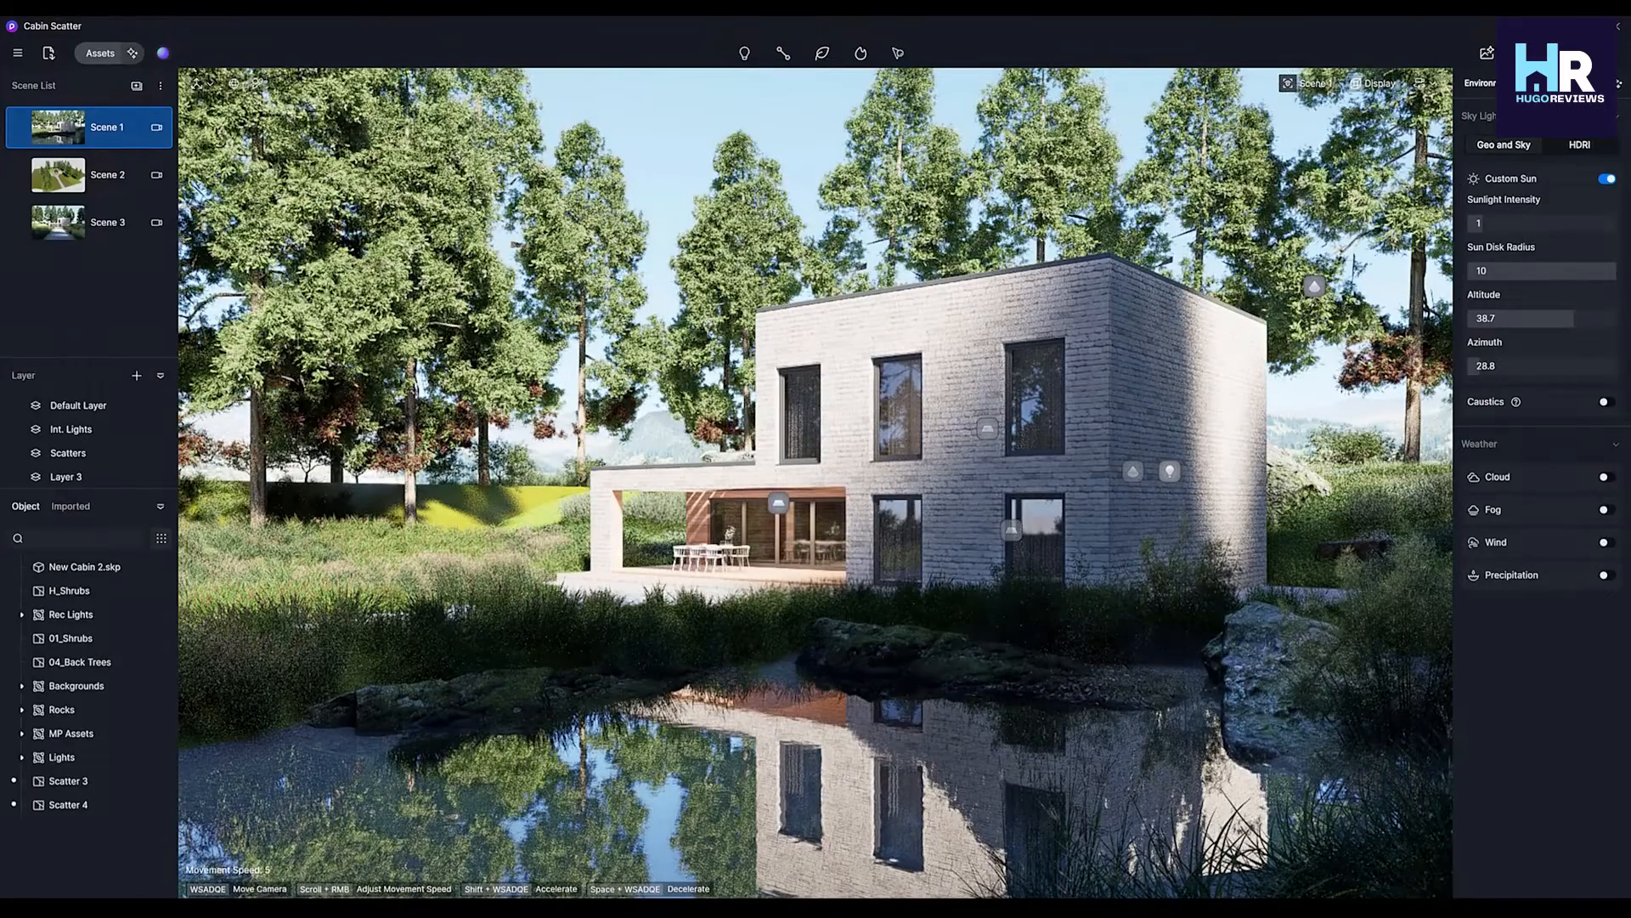
- Render Scene 1 as a 16:9 image at 2k with channels and open the finished render in the AI Enhancer
click(1488, 53)
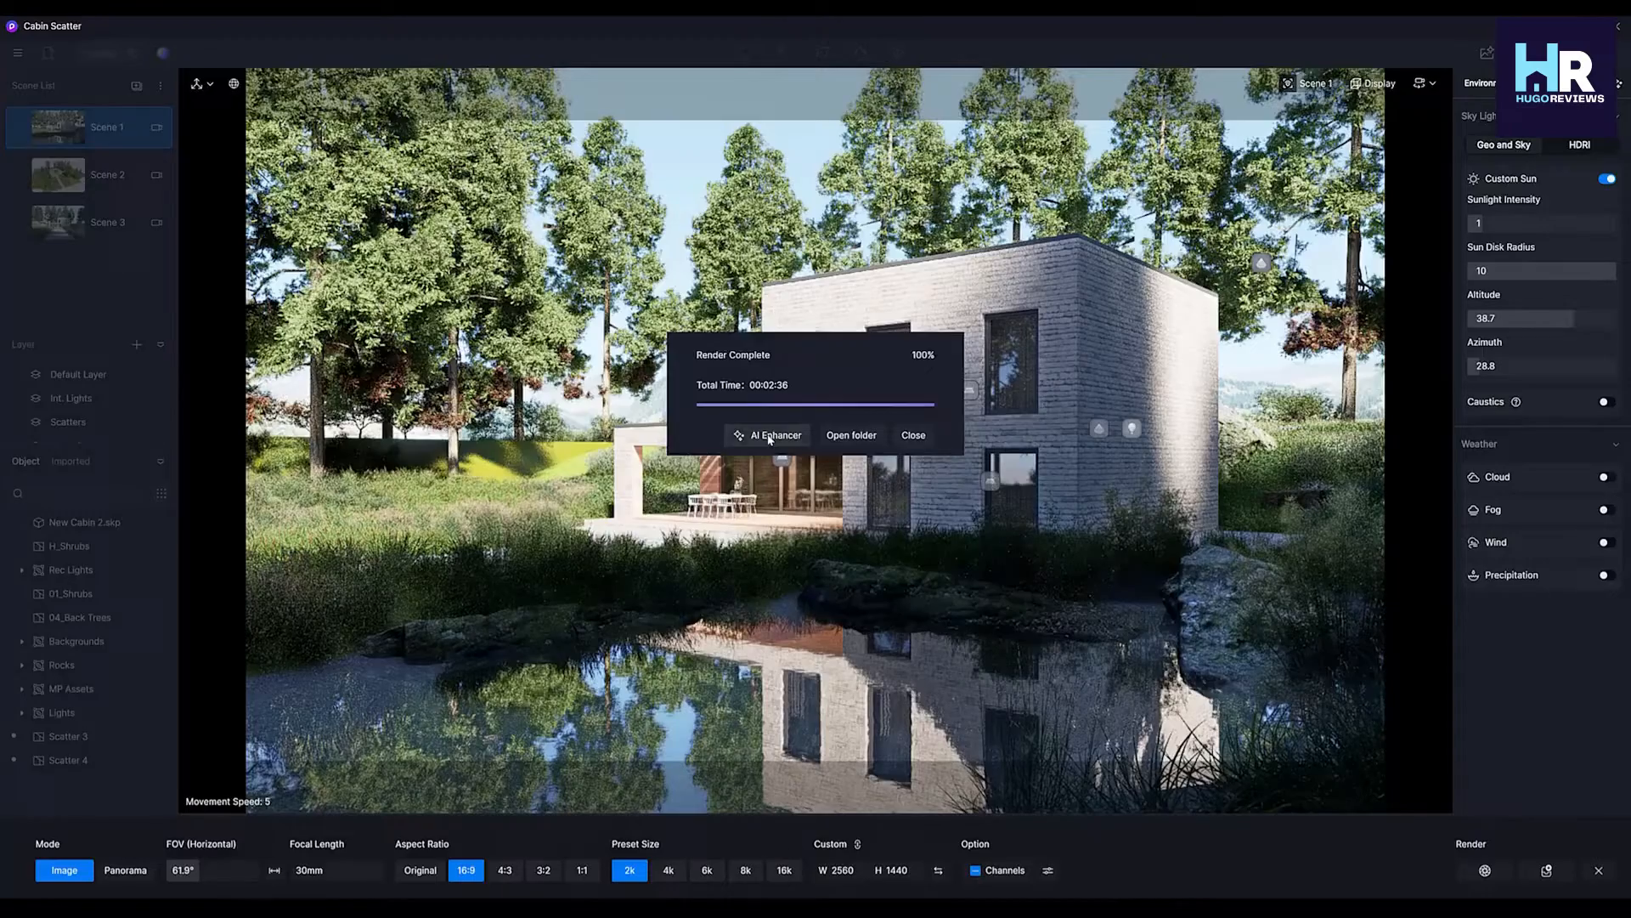
click(733, 416)
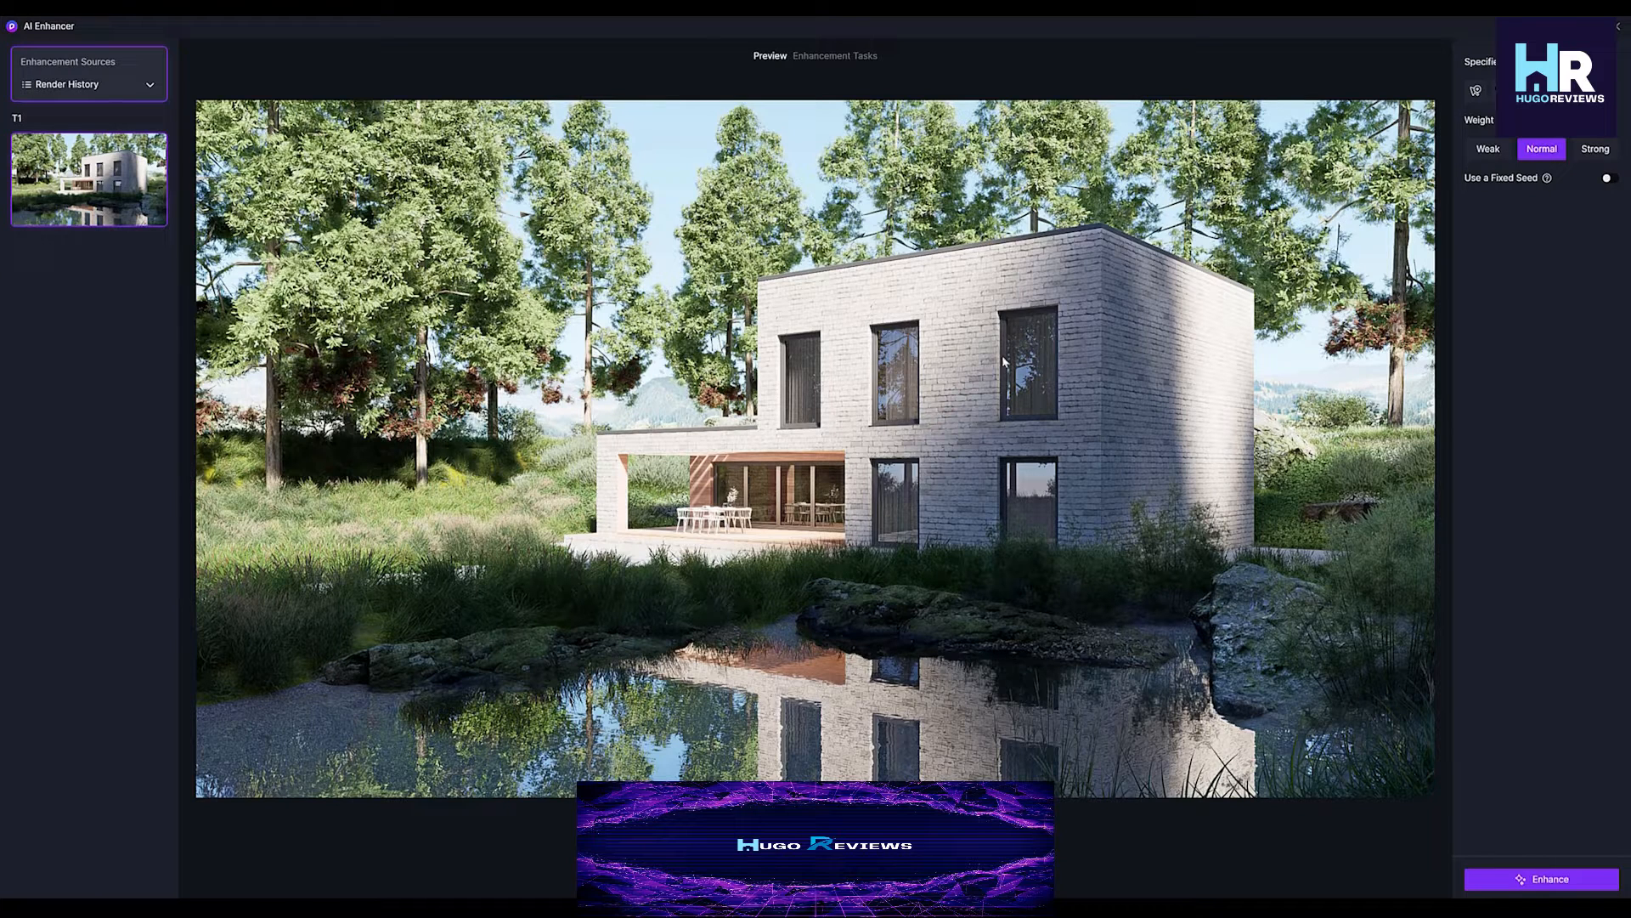
- Specify the house walls, trees and water as the enhancement area, trying the inverted selection and switching it back
click(1476, 90)
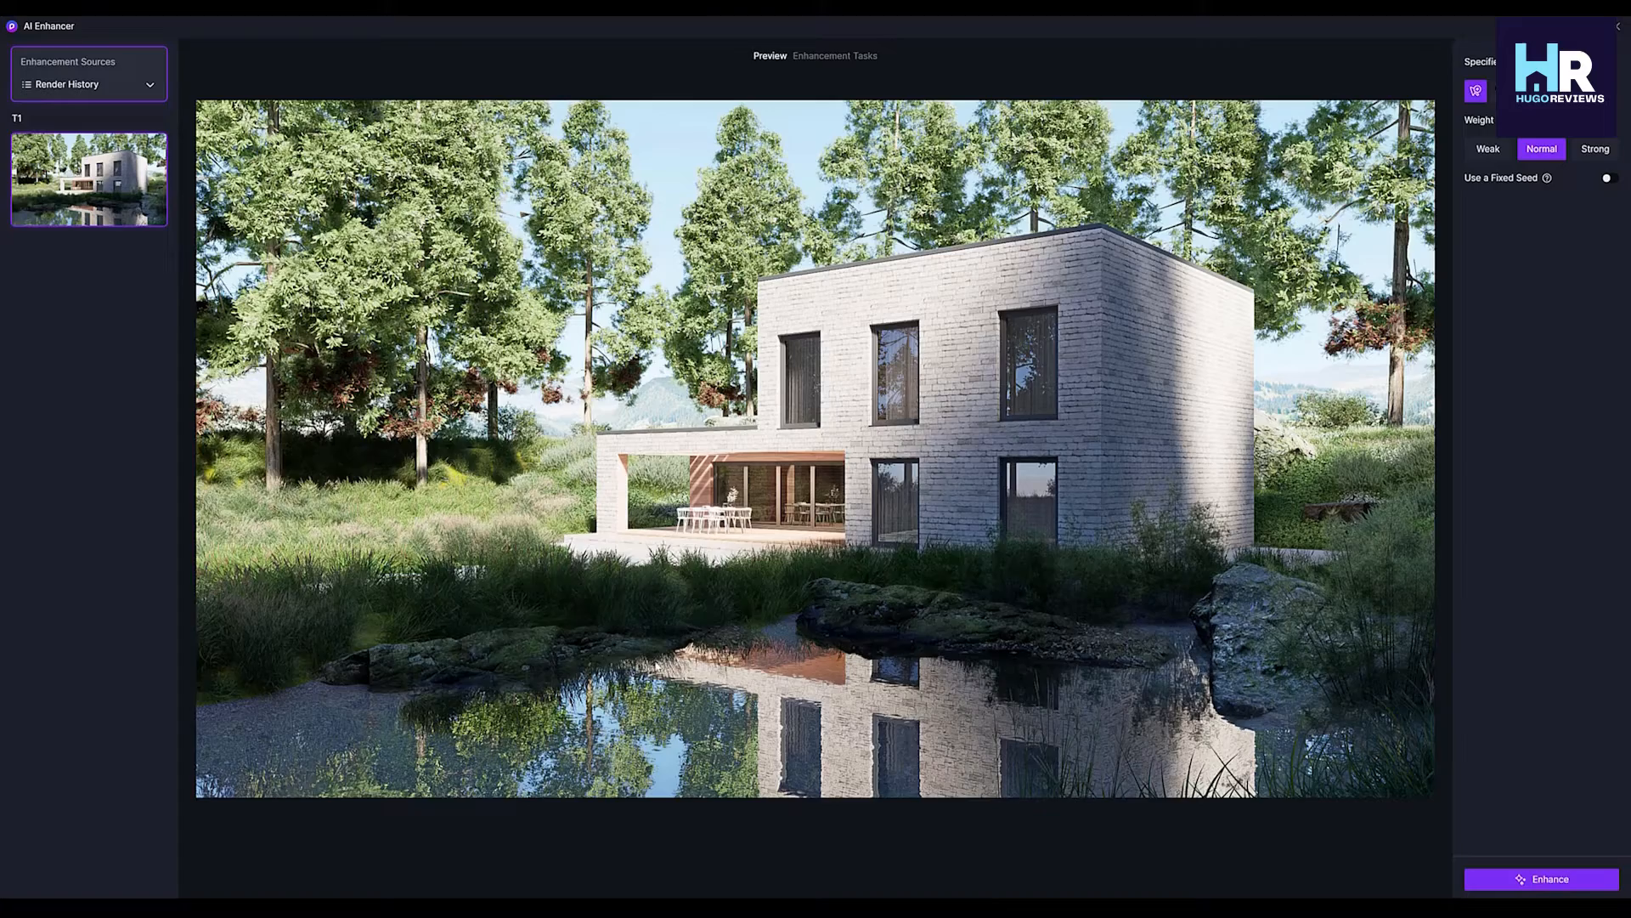
click(1107, 482)
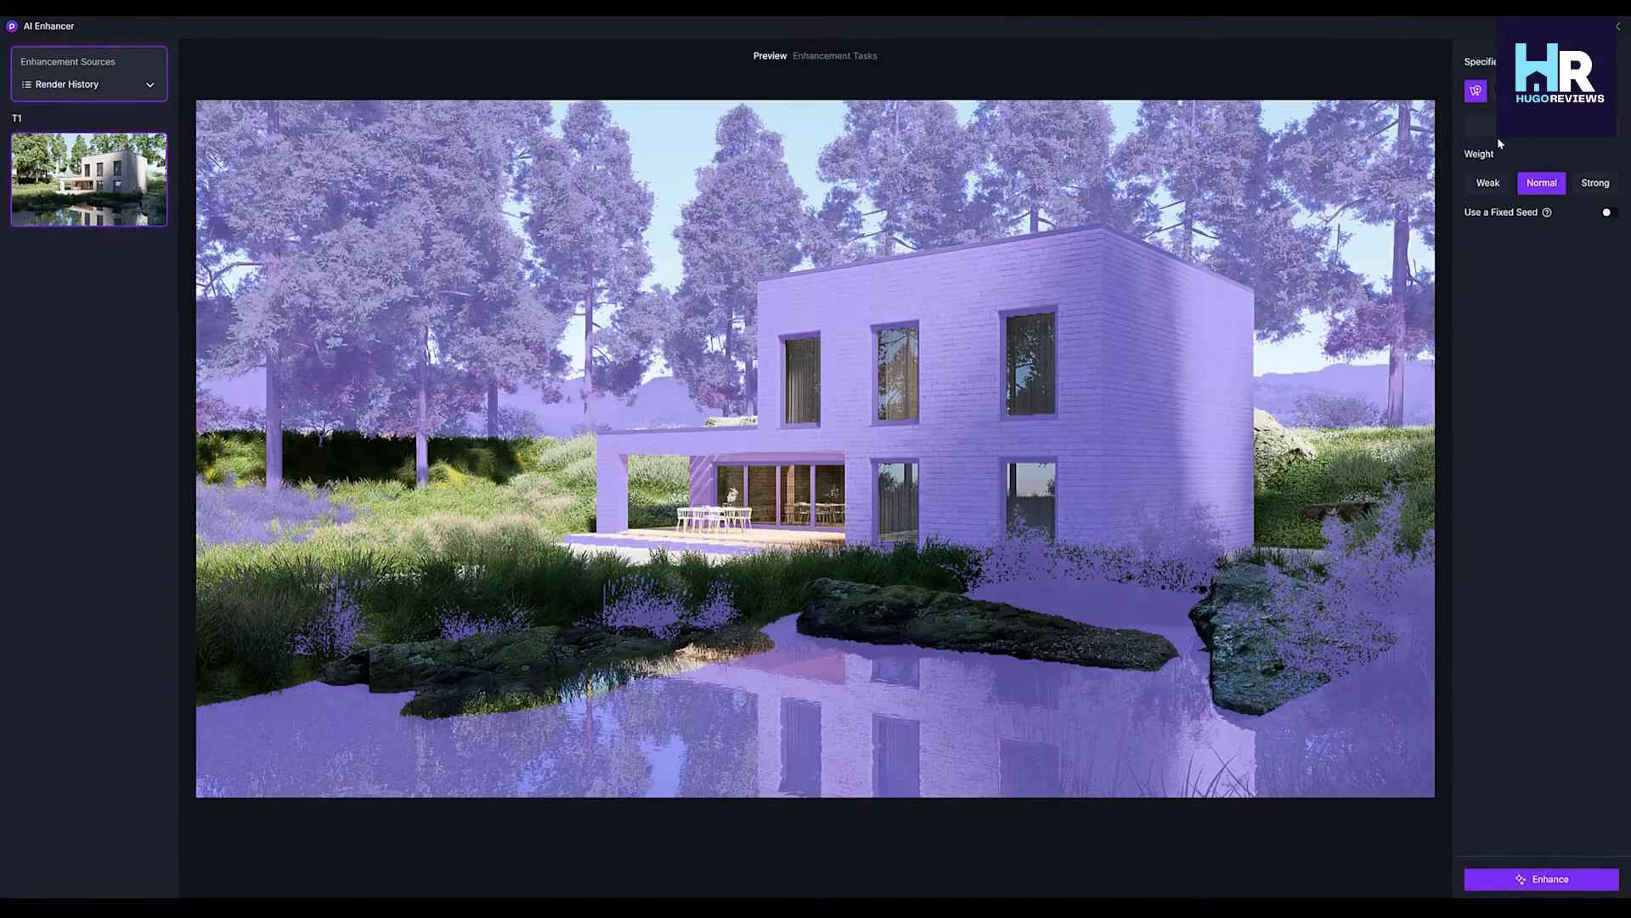
click(1528, 126)
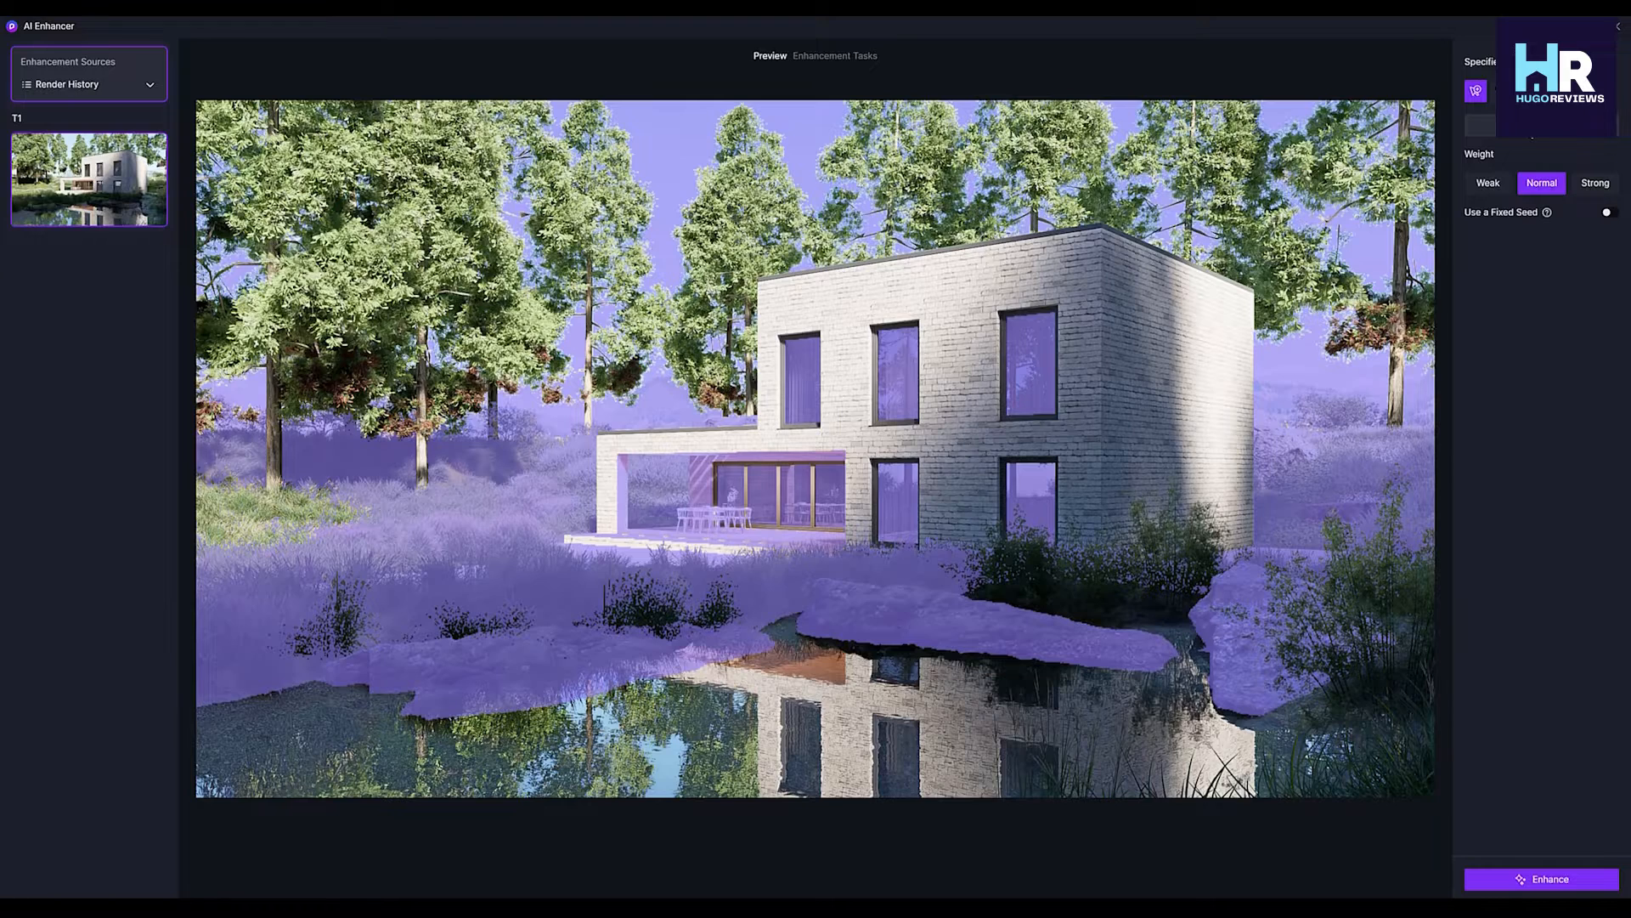
click(1528, 126)
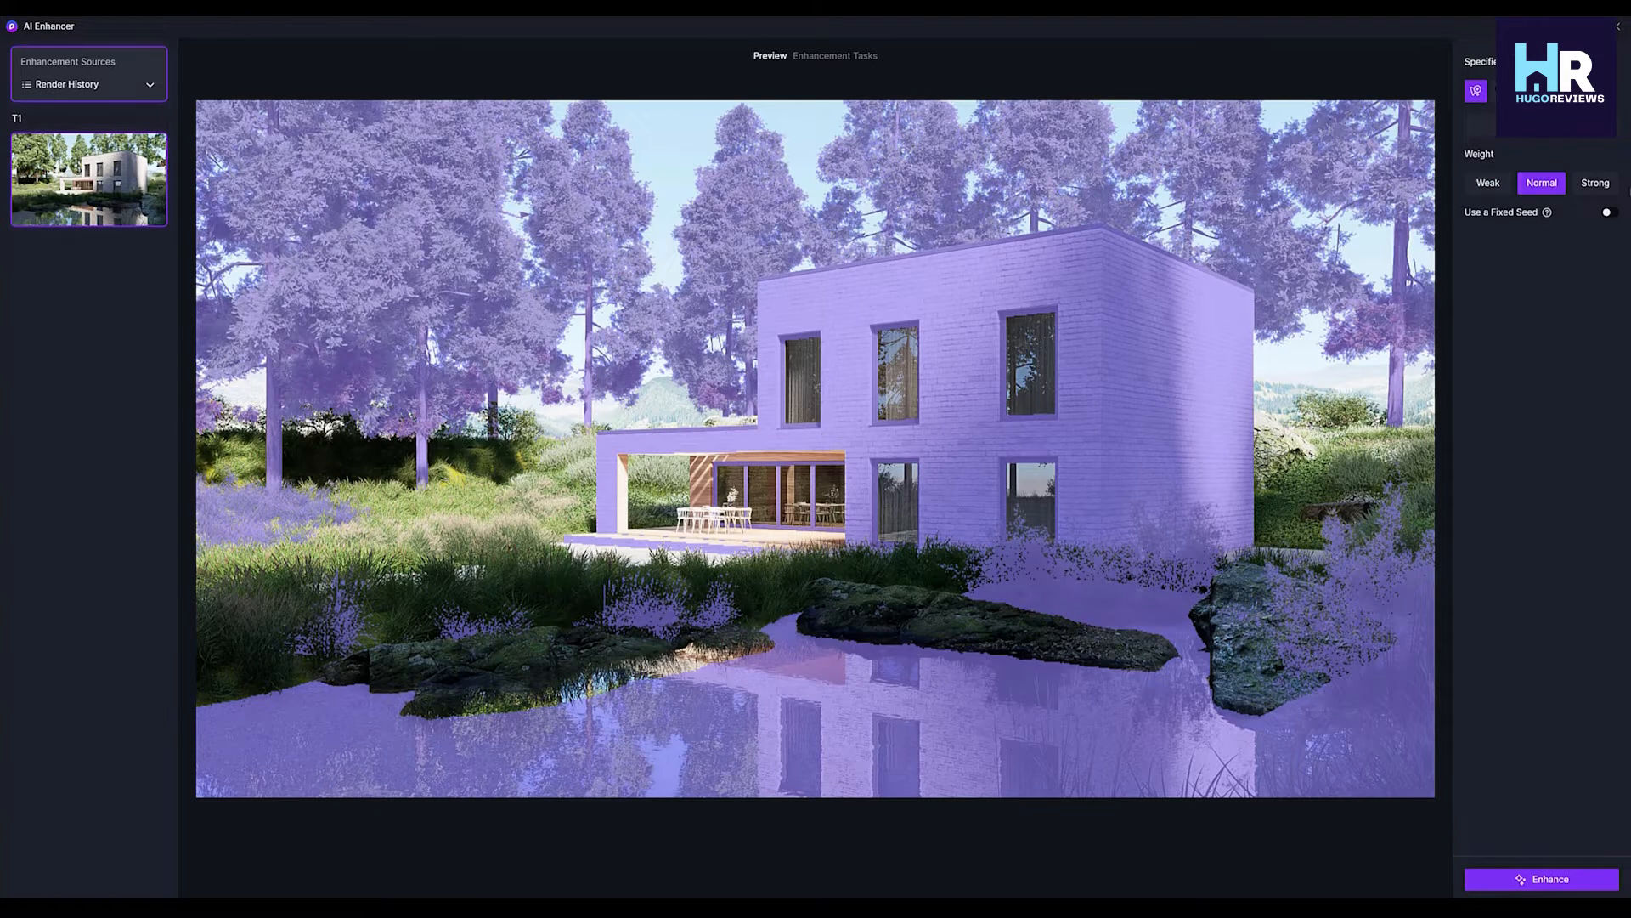
- Set the enhancement weight to Strong and use a fixed seed of 3
click(1602, 184)
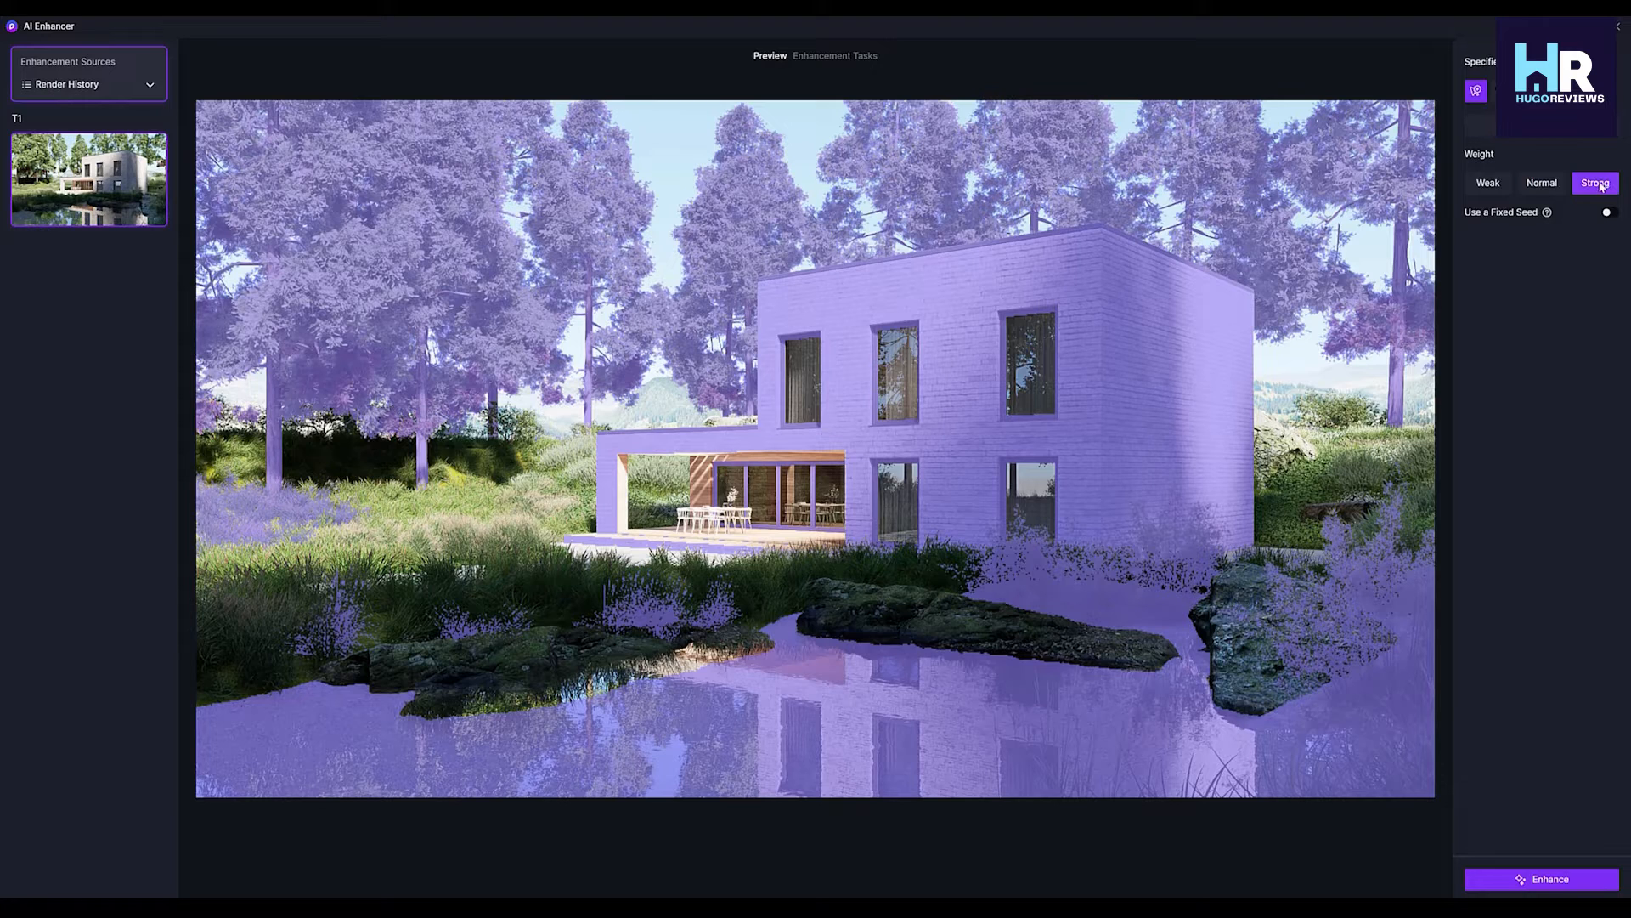
click(1607, 213)
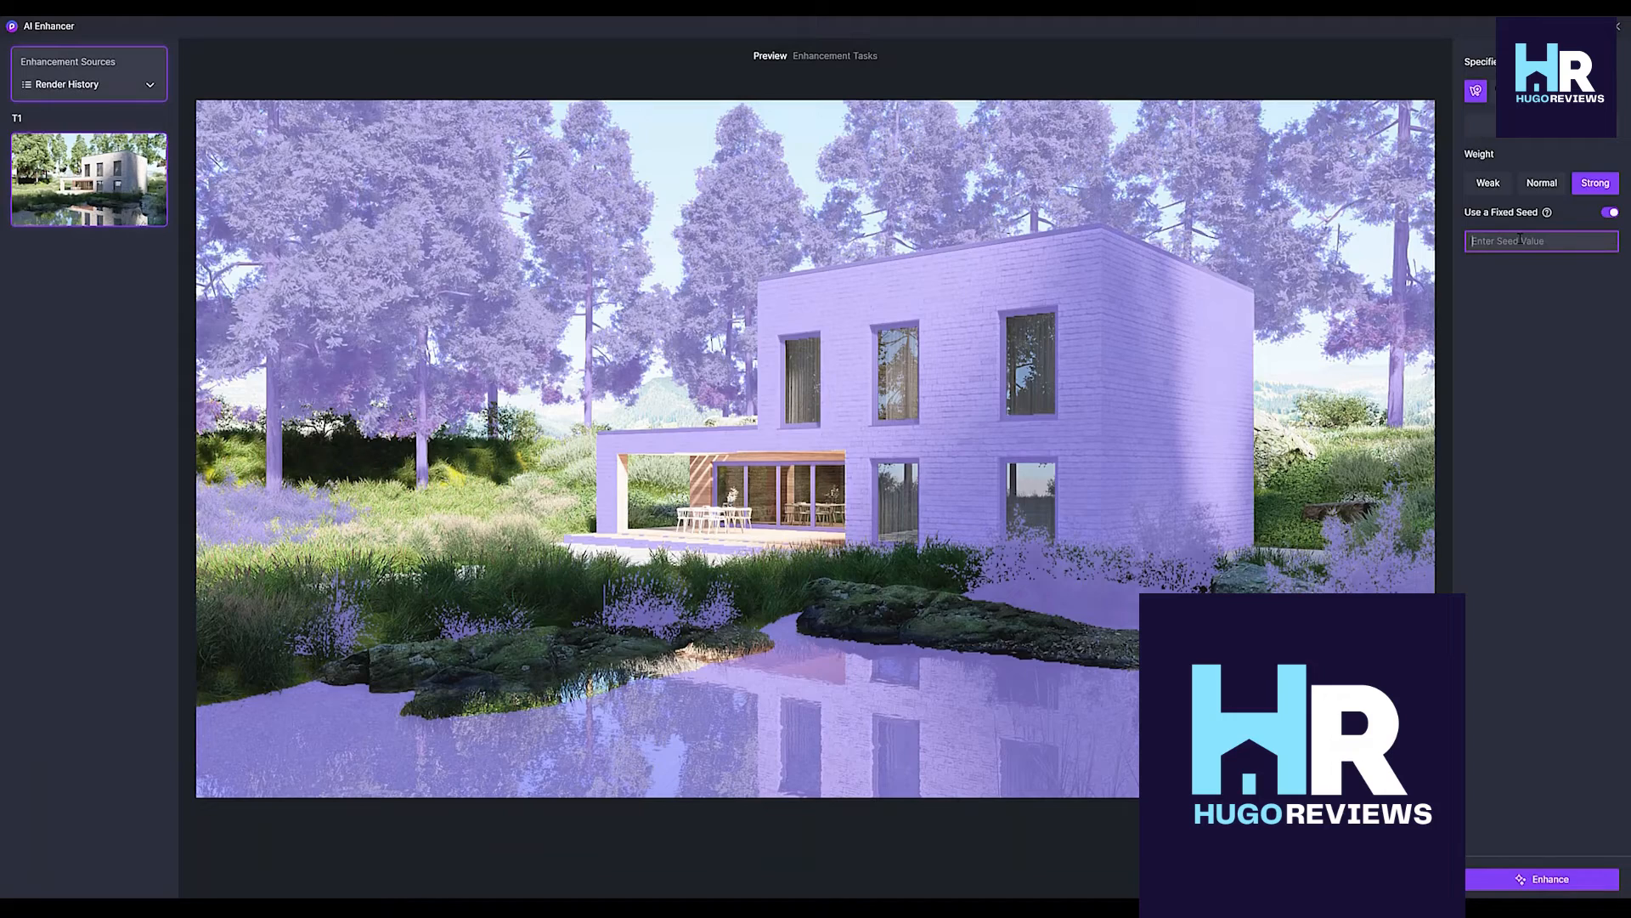
text(3)
click(1561, 221)
mouse_move(1548, 214)
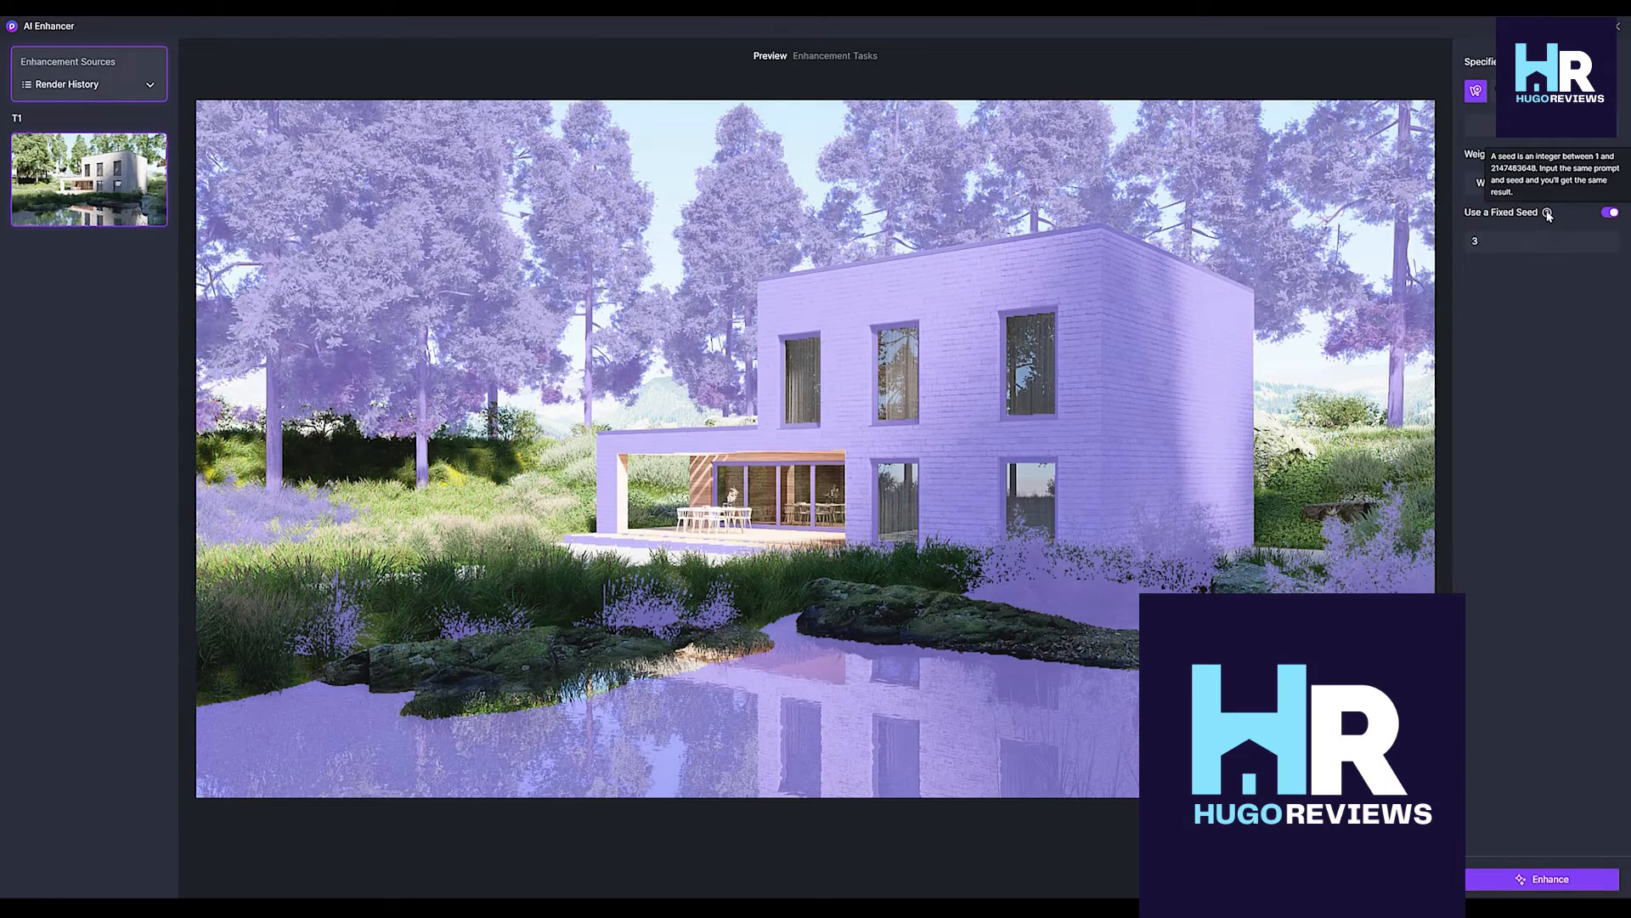